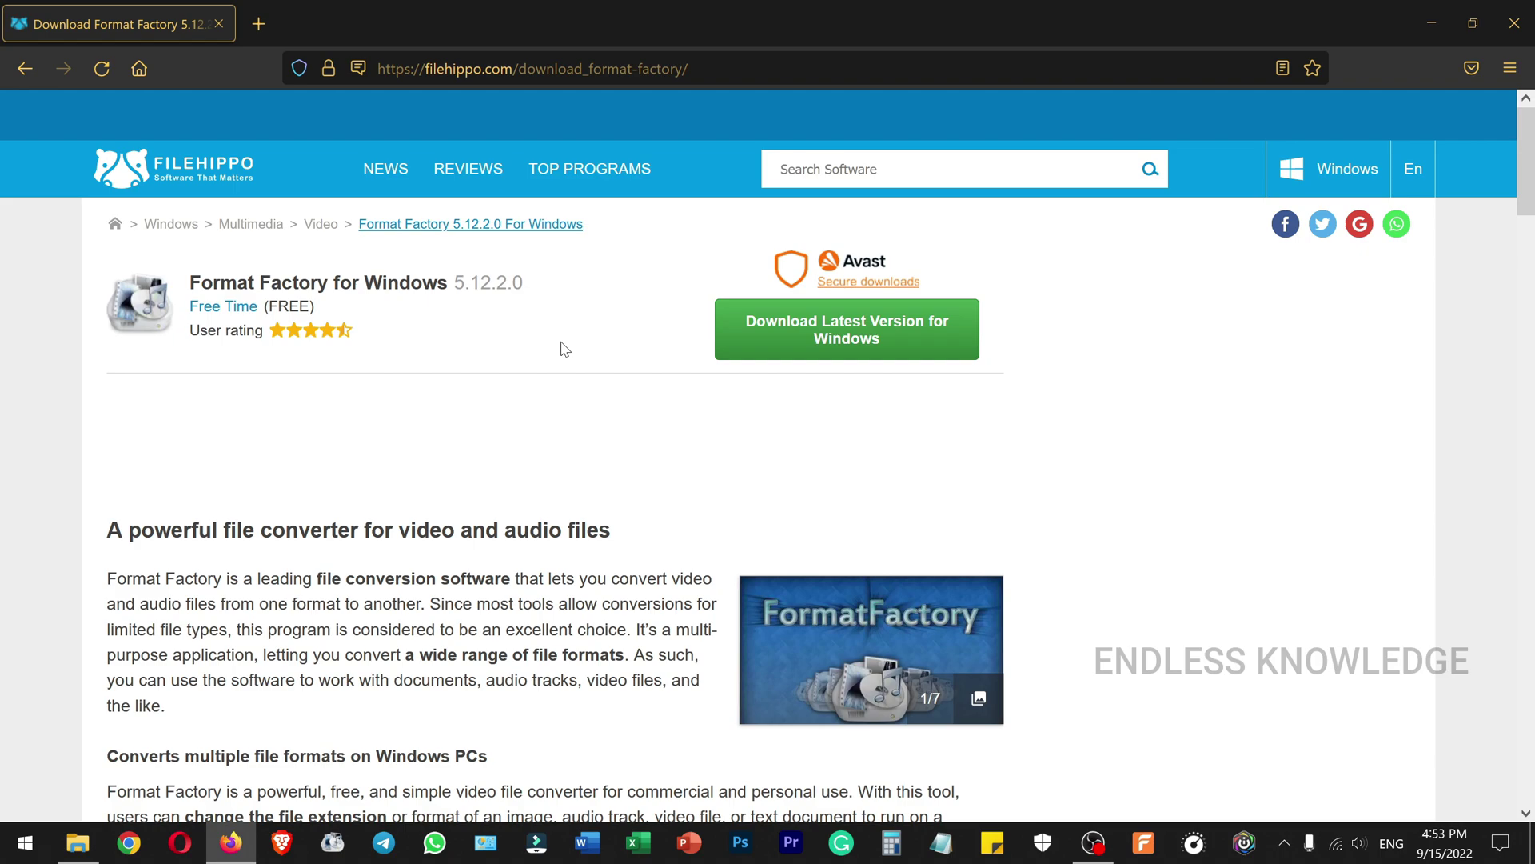
# Step: Start the Windows download of Format Factory 5.12.2.0 and decline the Avast antivirus offer
pyautogui.moveTo(190, 282); pyautogui.dragTo(334, 283)
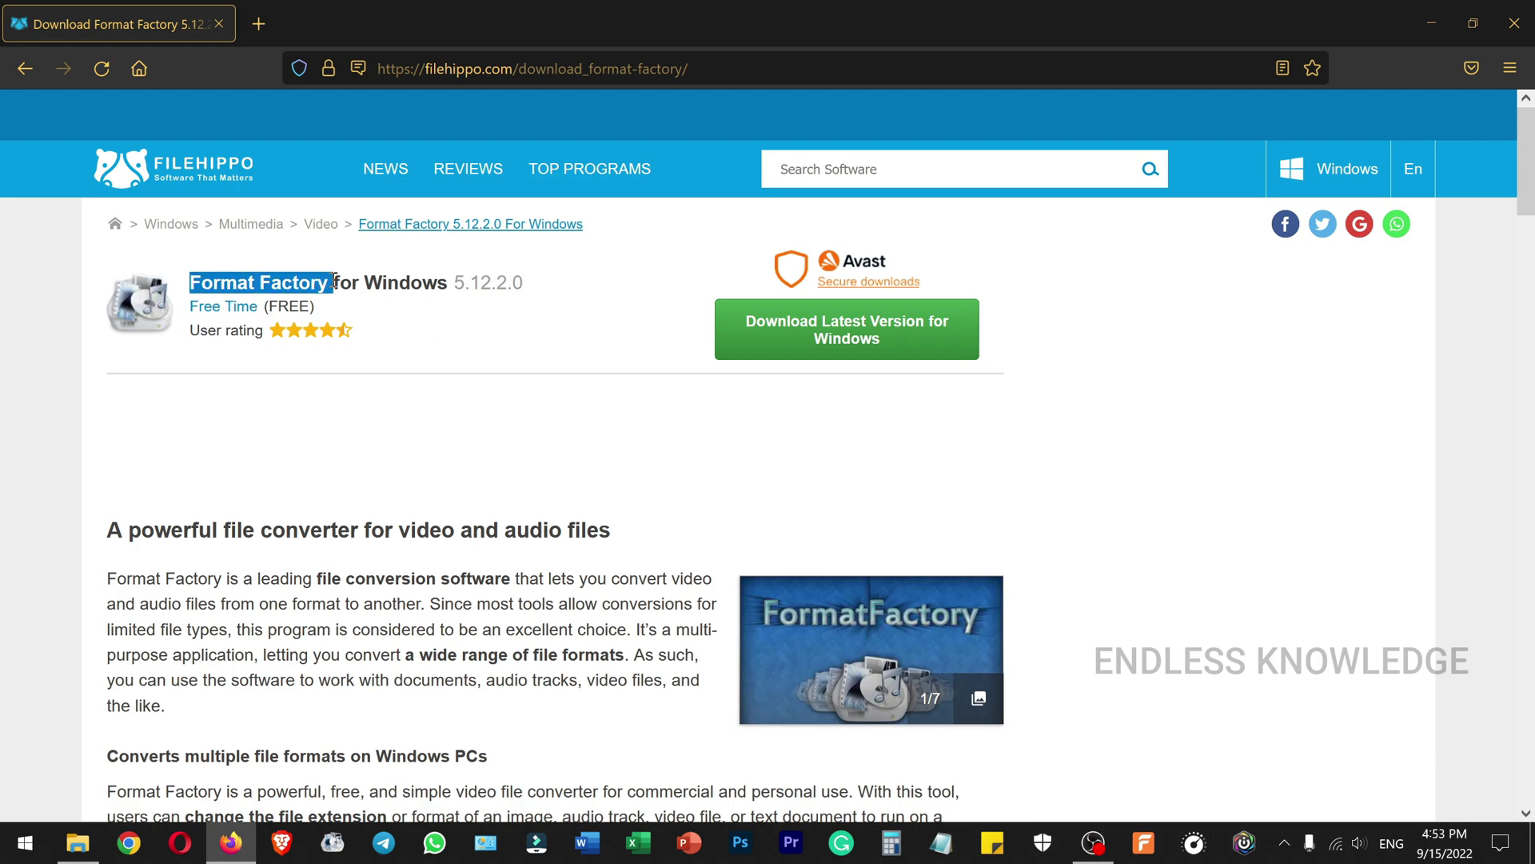
pyautogui.scroll(-5, 457, 366)
pyautogui.scroll(-5, 444, 384)
pyautogui.scroll(-5, 437, 403)
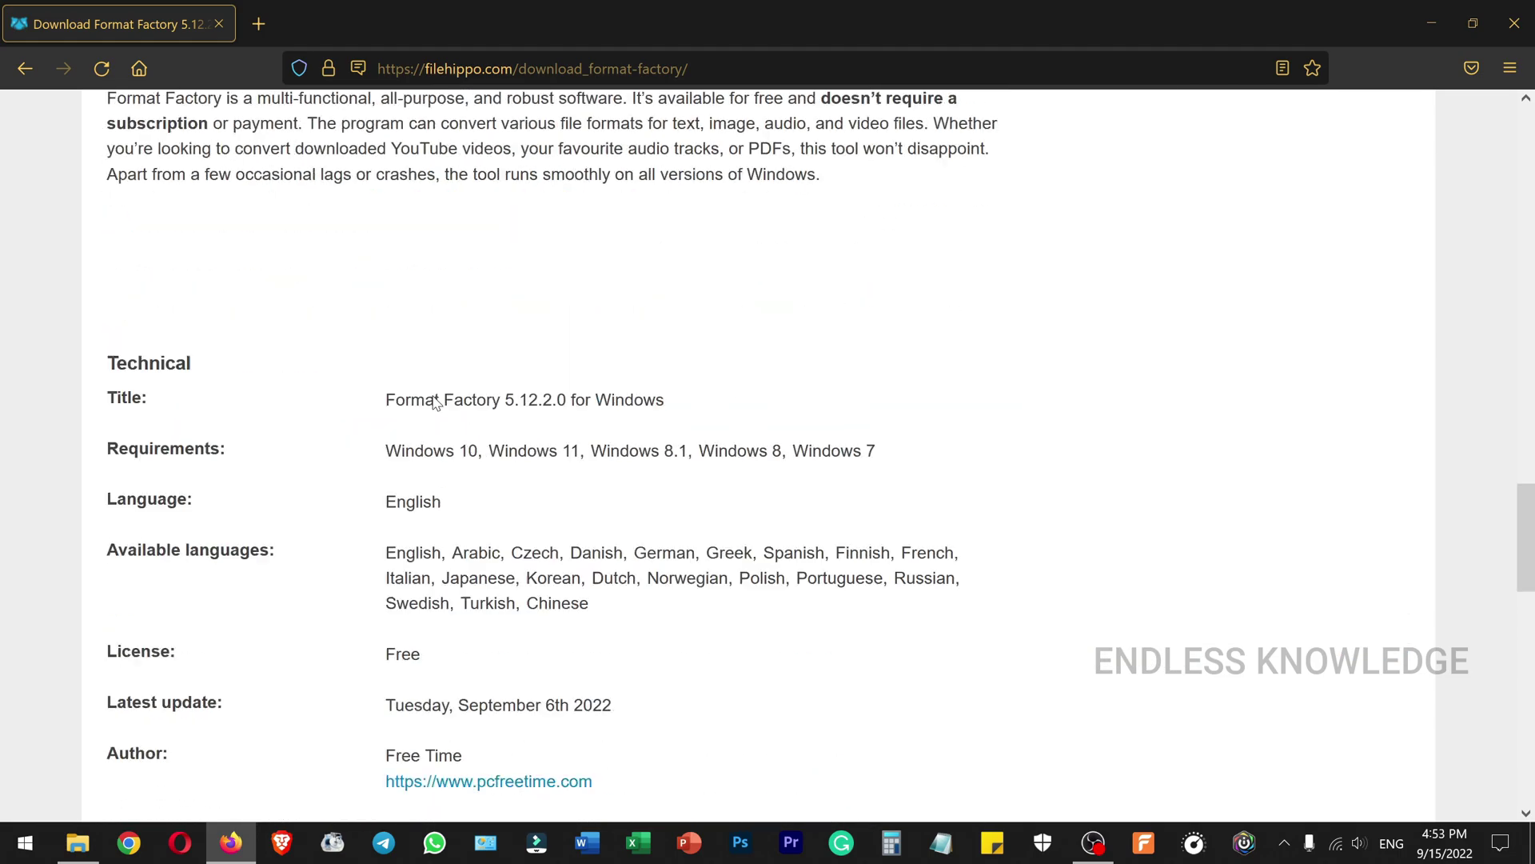
pyautogui.scroll(-5, 437, 406)
pyautogui.scroll(-2, 437, 406)
pyautogui.moveTo(384, 213); pyautogui.dragTo(425, 221)
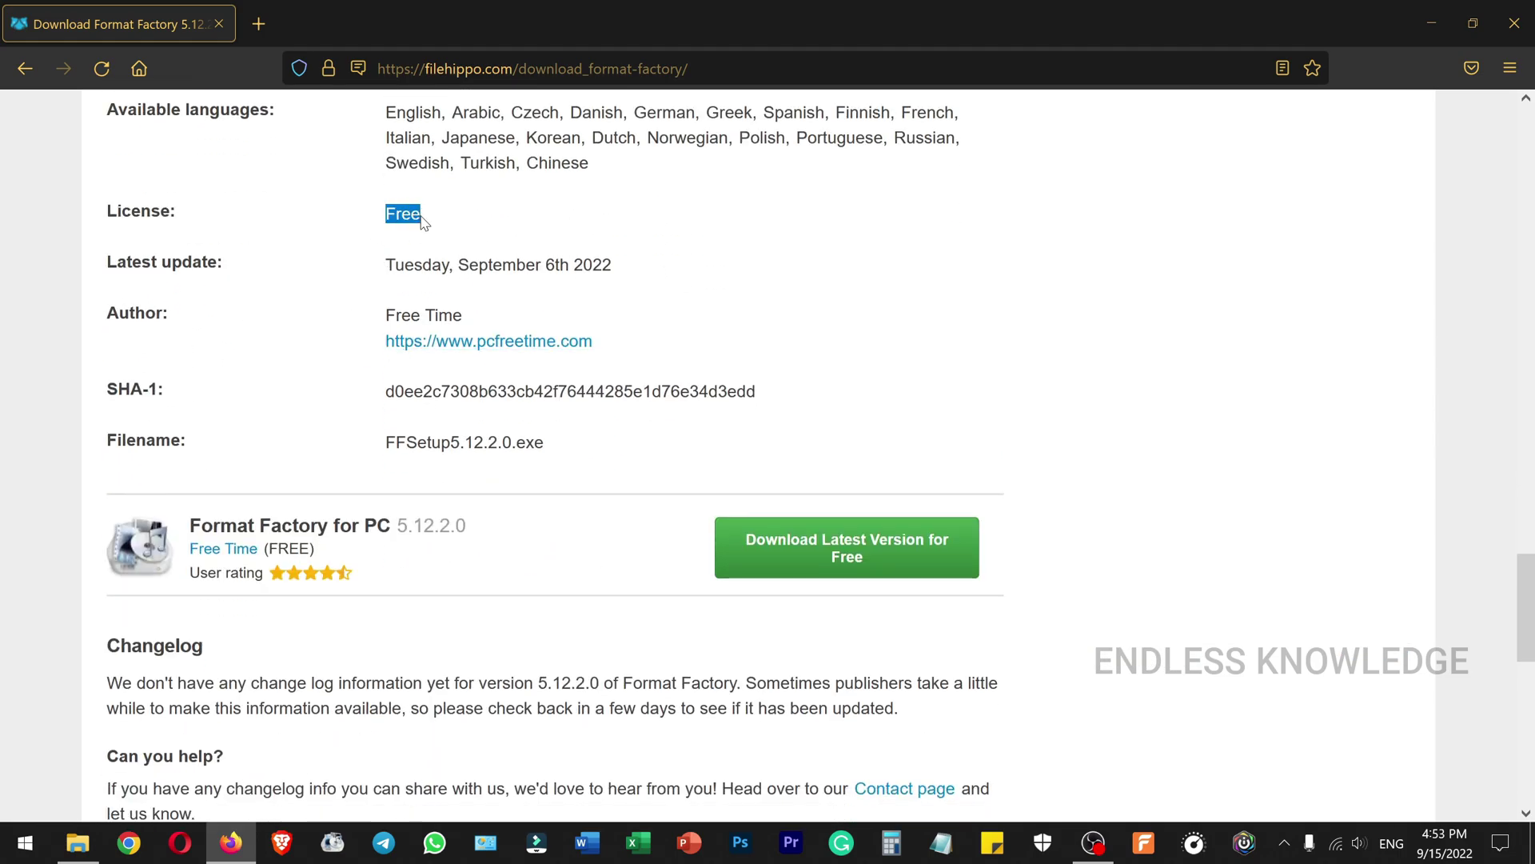
pyautogui.scroll(8, 216, 373)
pyautogui.scroll(8, 96, 379)
pyautogui.scroll(5, 97, 379)
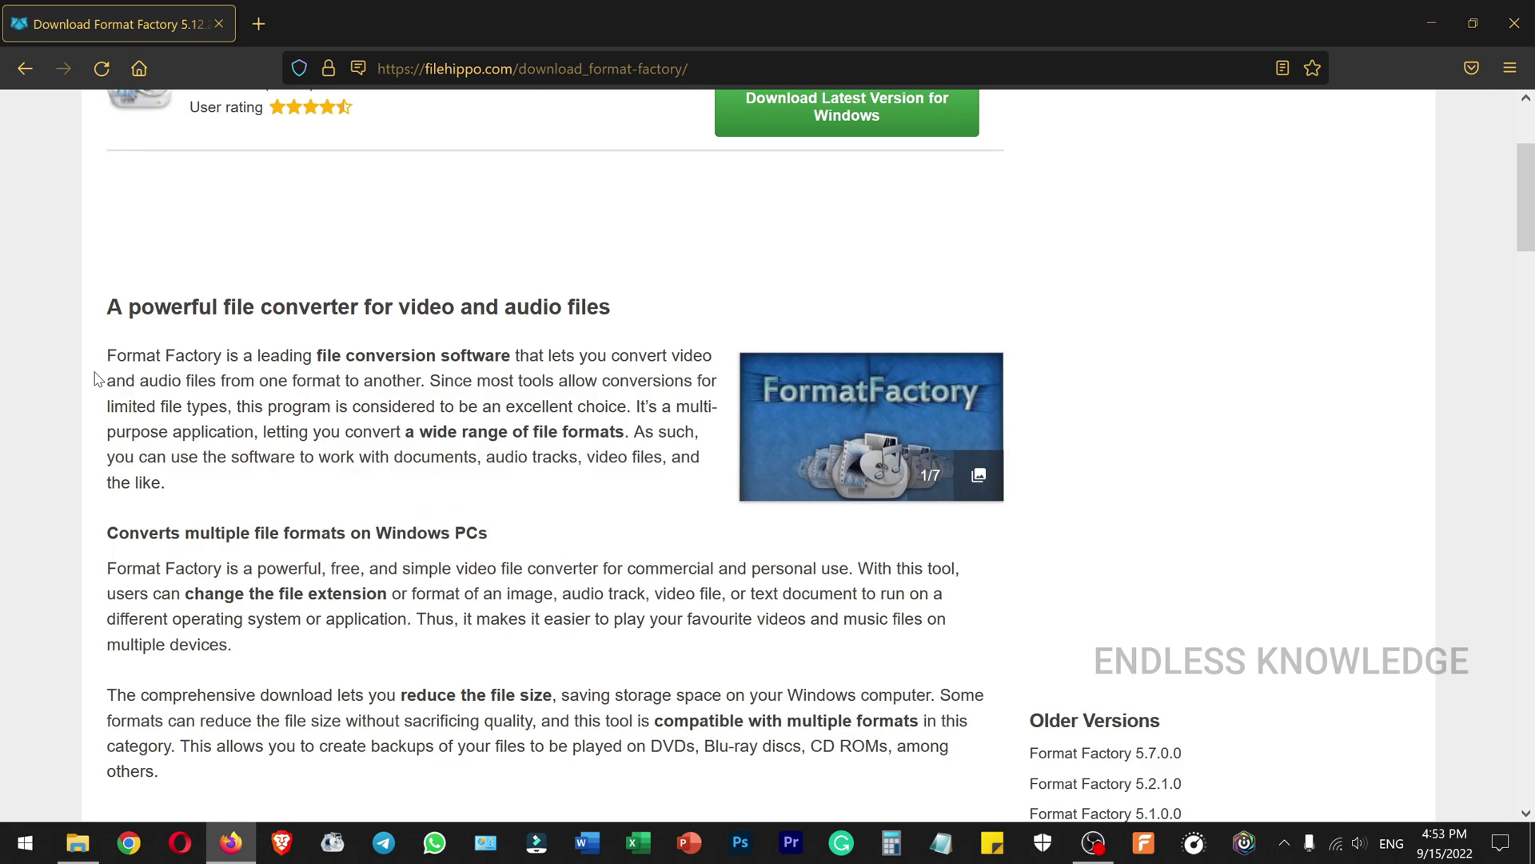
pyautogui.scroll(5, 96, 379)
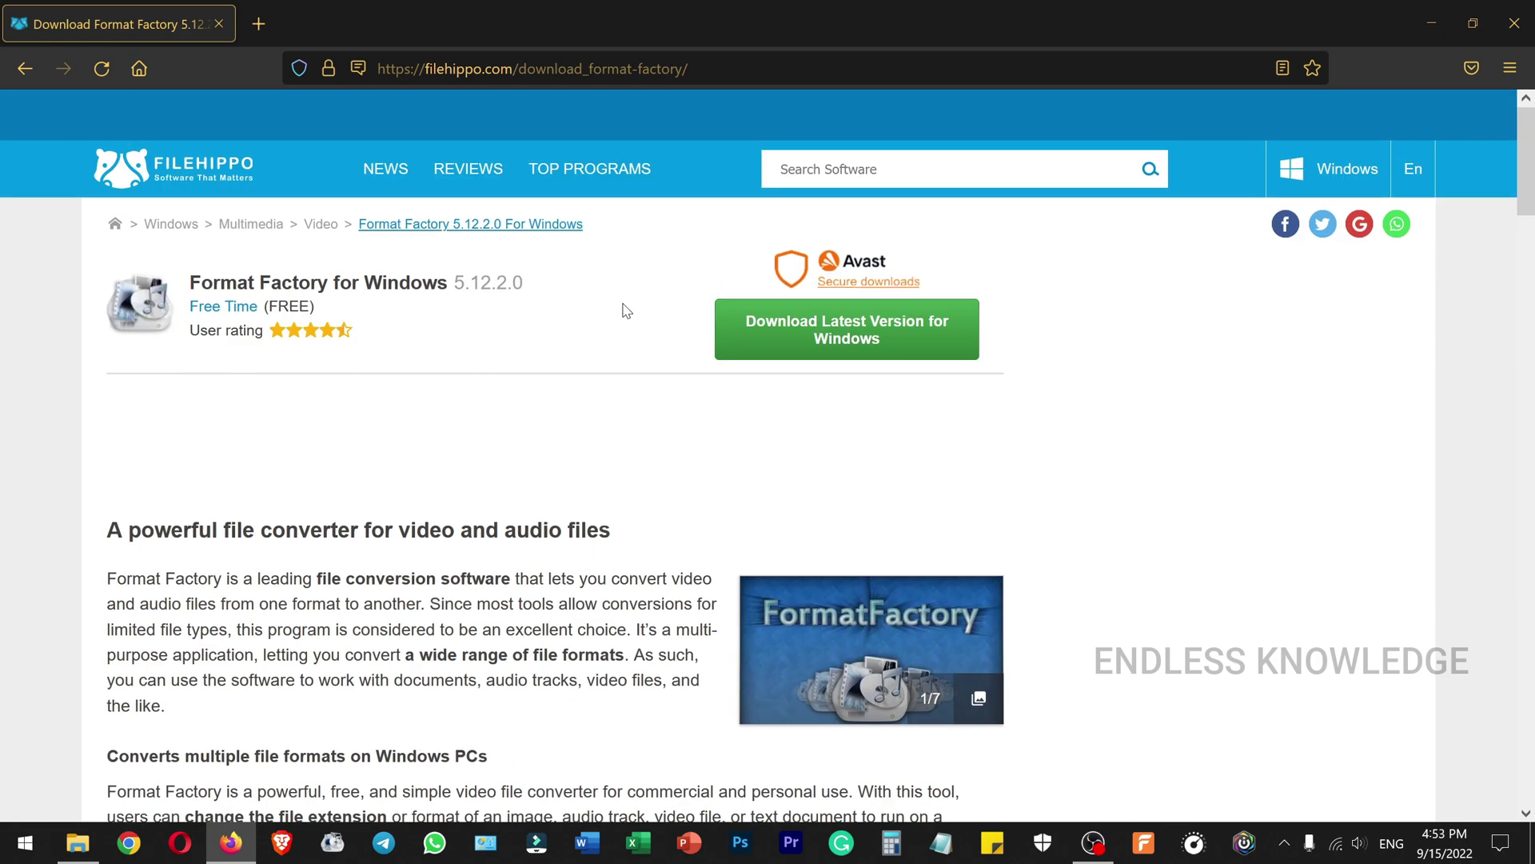
pyautogui.click(802, 326)
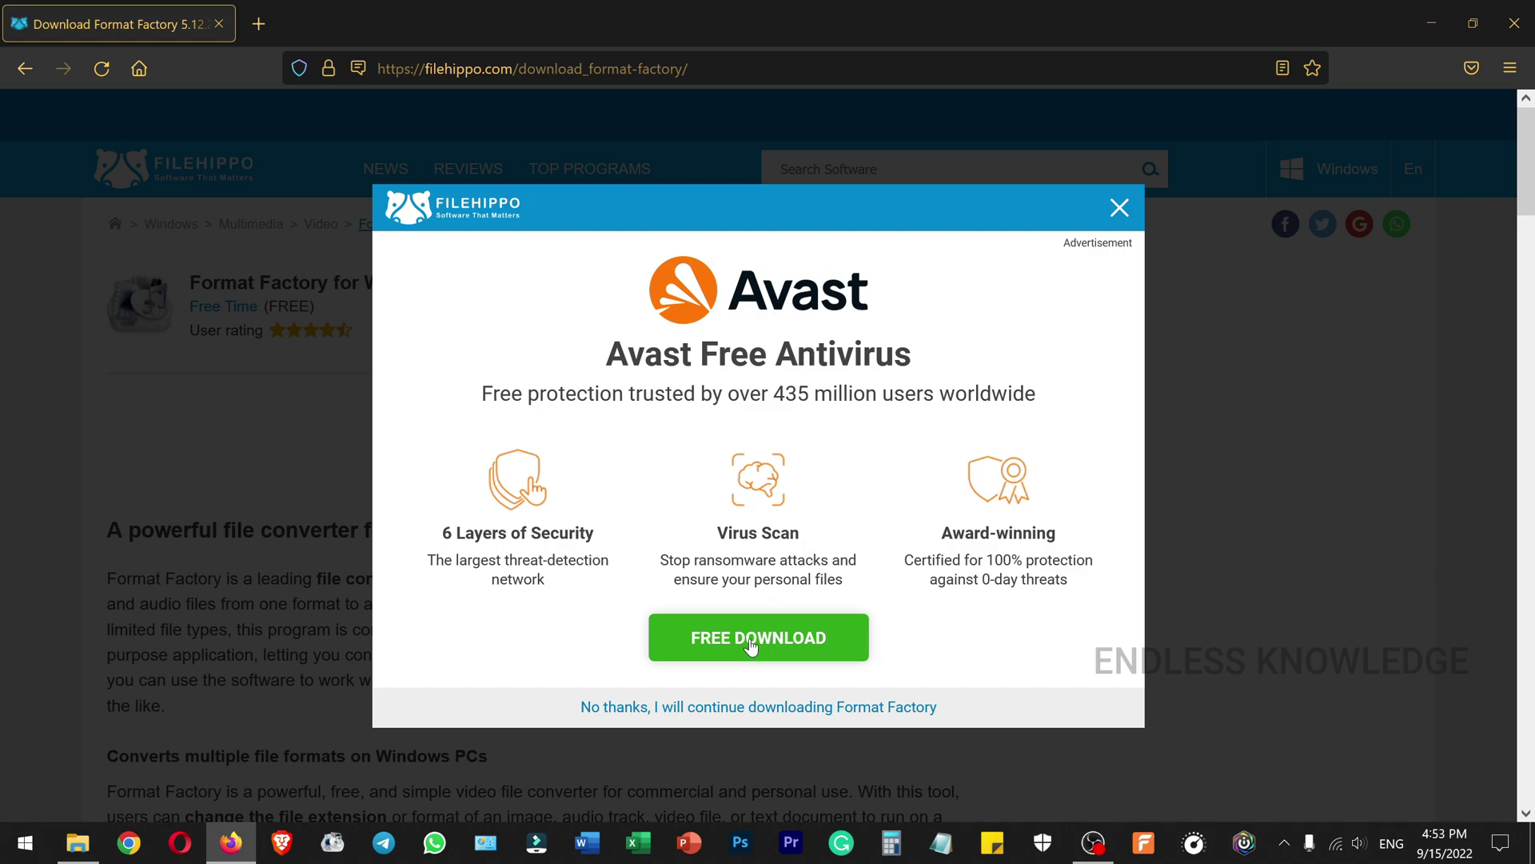
pyautogui.click(724, 711)
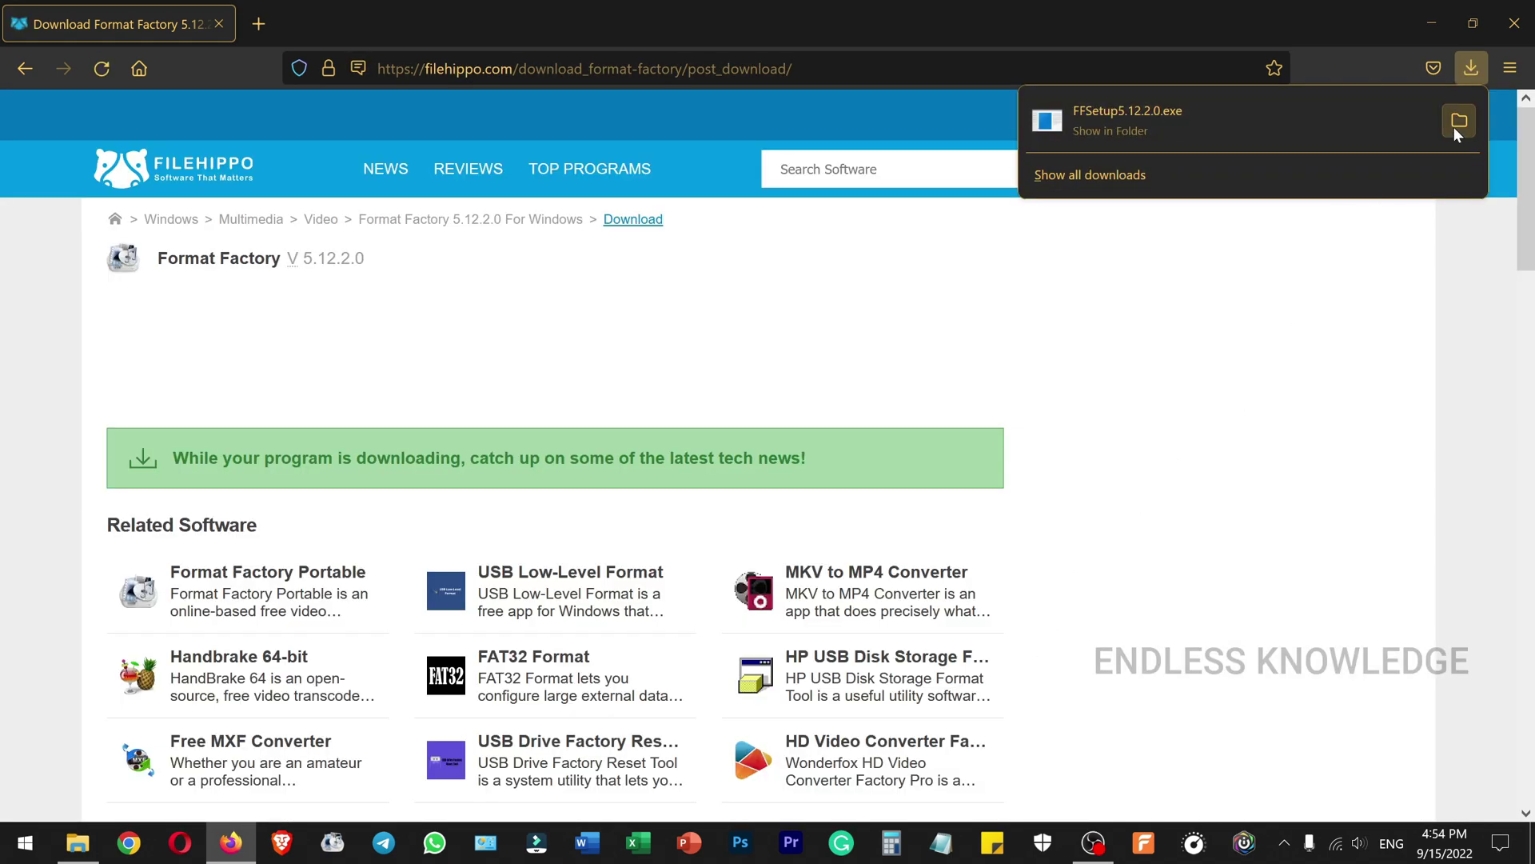
# Step: Launch FFSetup5.12.2.0.exe, accept the license and keep the default installation folder
pyautogui.click(1458, 119)
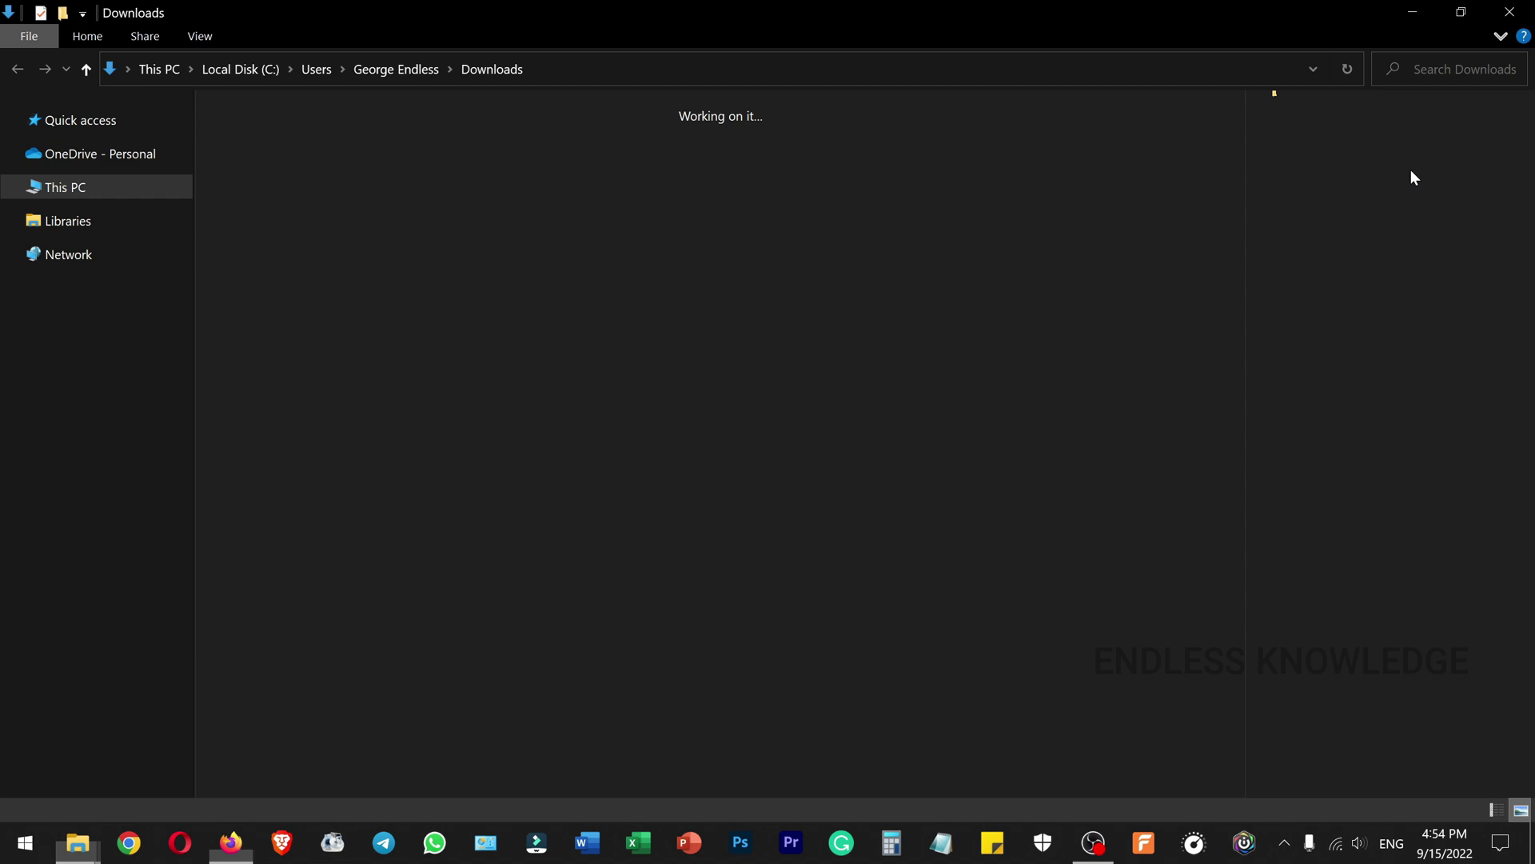
pyautogui.doubleClick(263, 197)
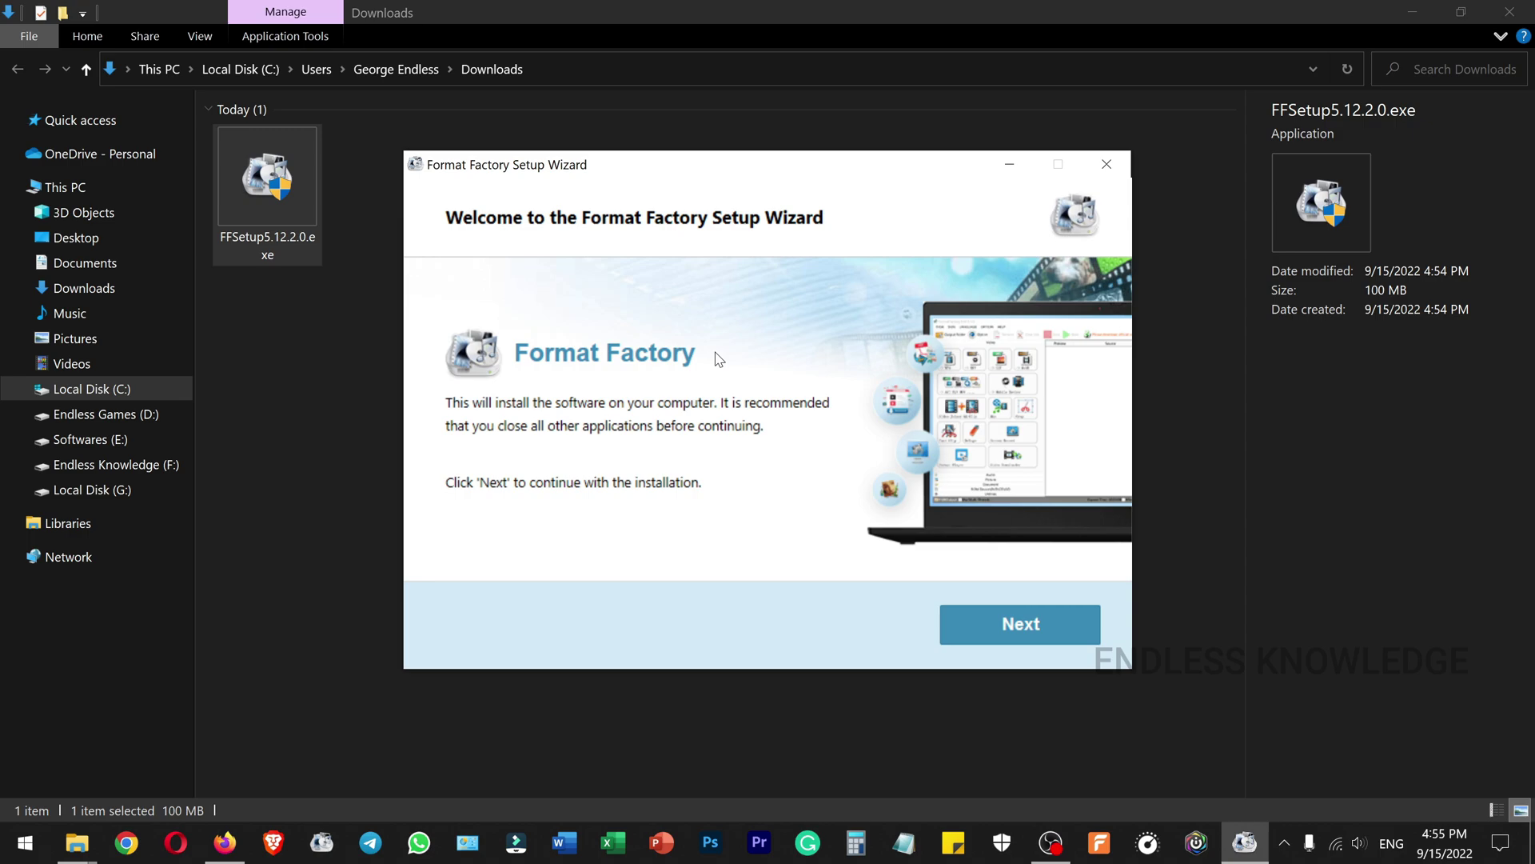
pyautogui.click(967, 626)
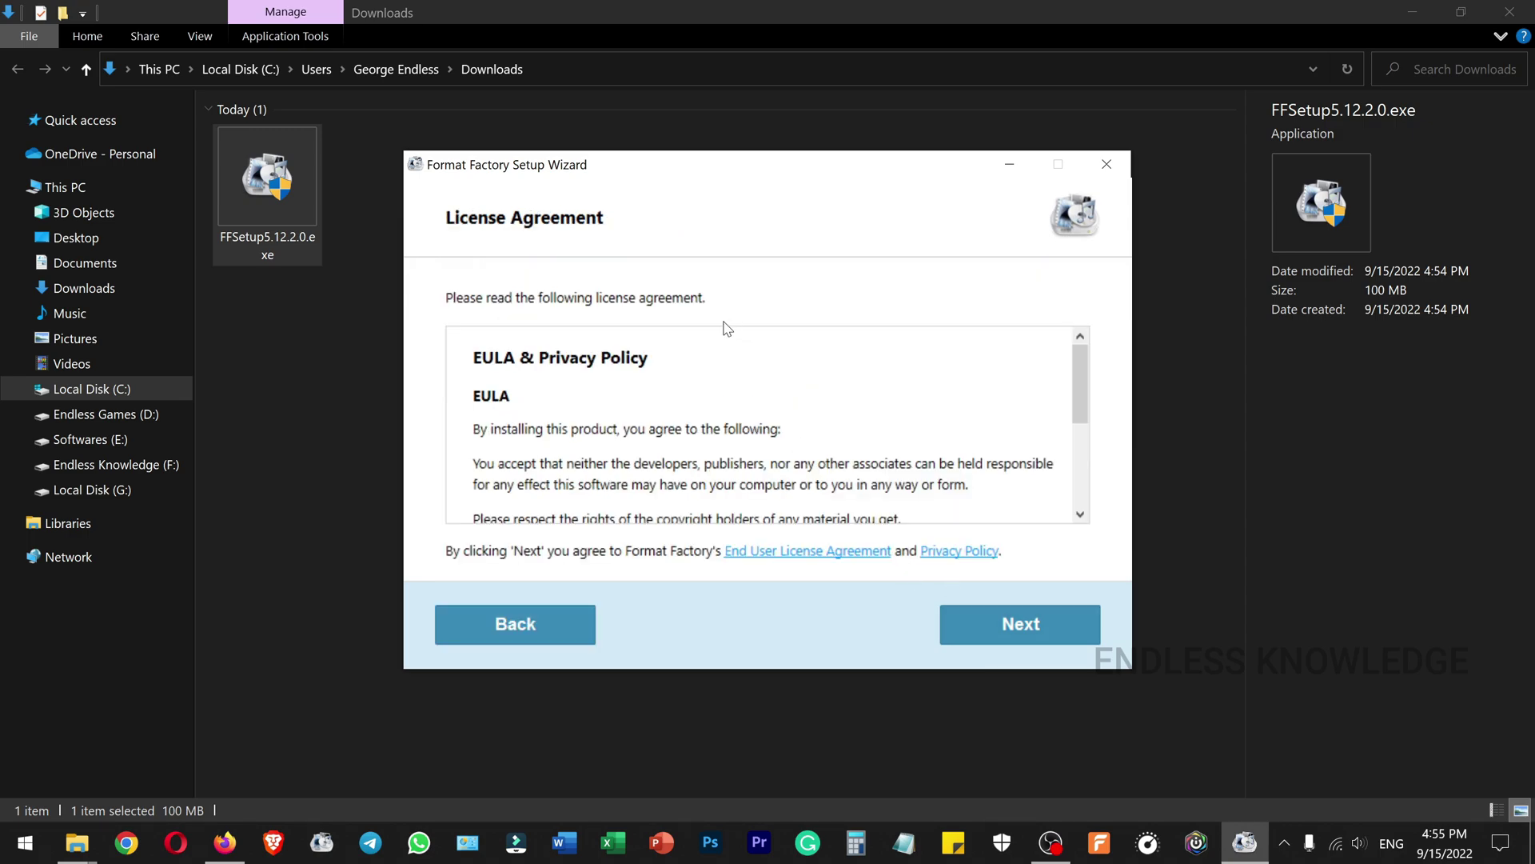
pyautogui.click(1019, 624)
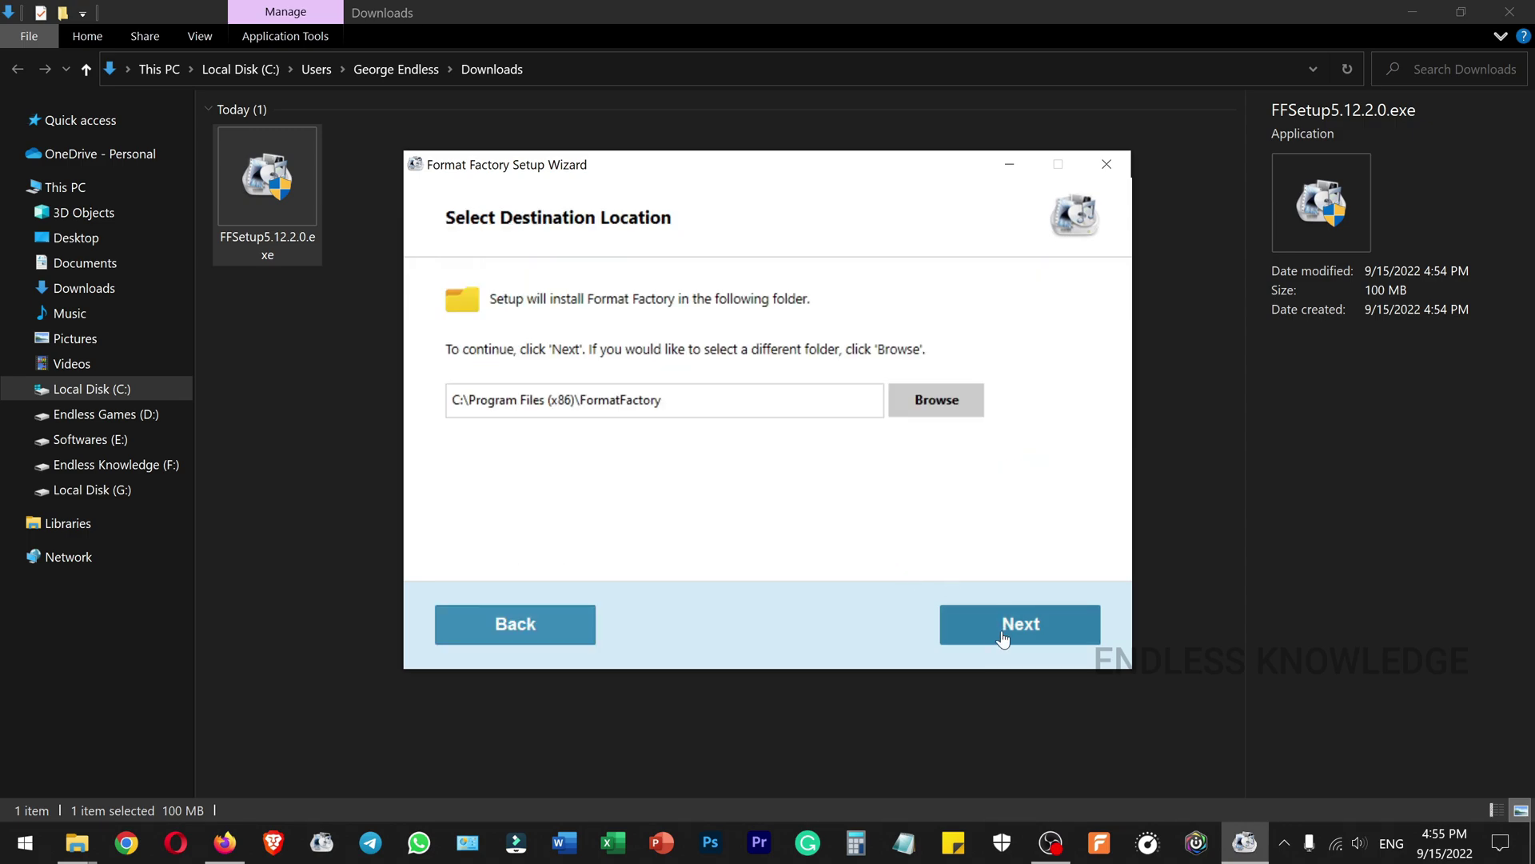
pyautogui.click(1004, 636)
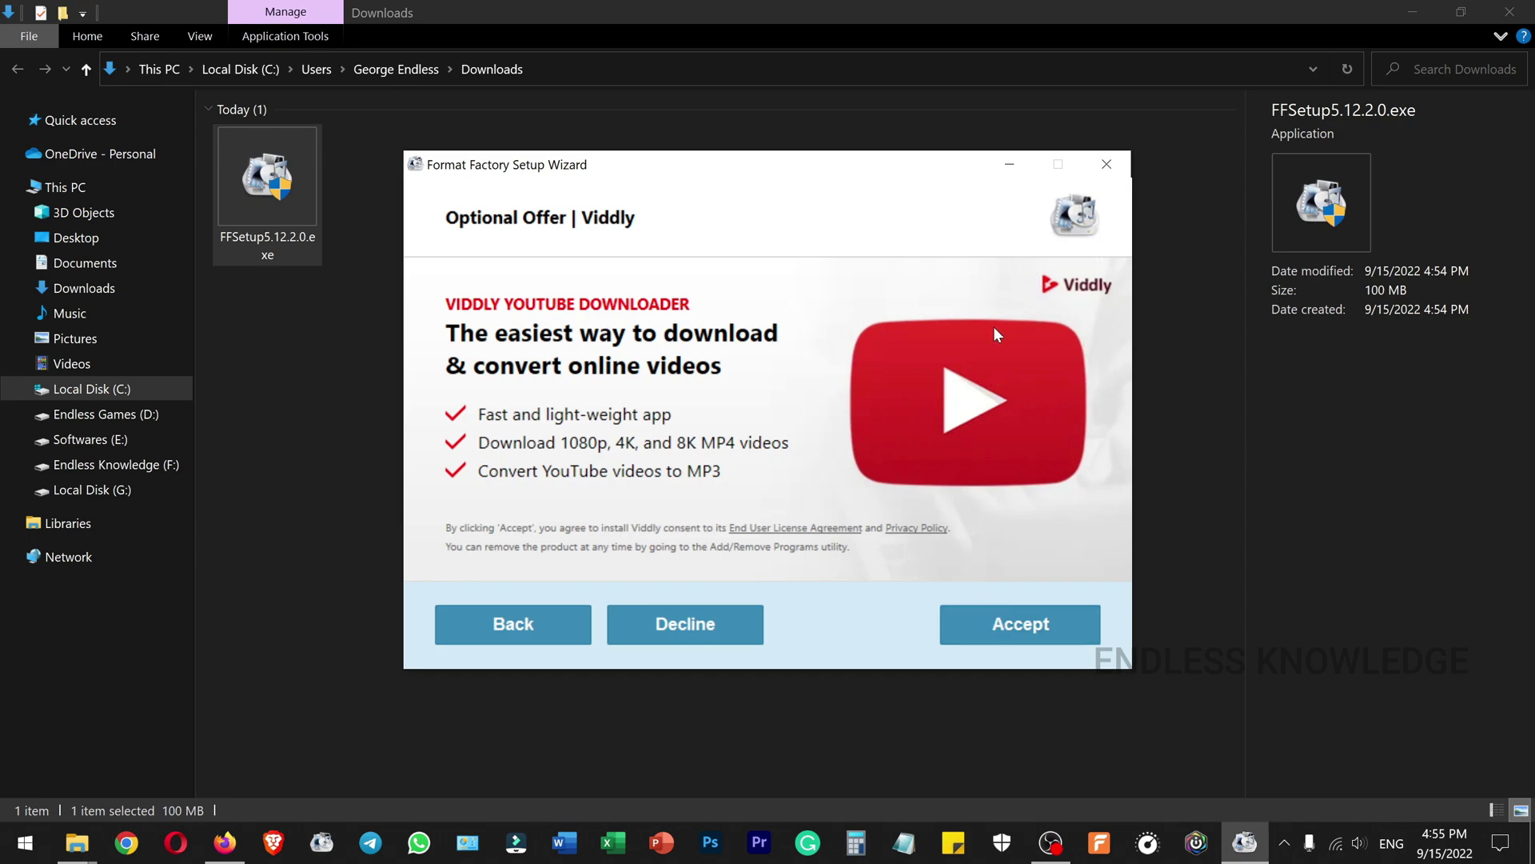
# Step: Decline the Viddly, Adaware and Avast offers, install, and refuse BrightData resource sharing
pyautogui.click(711, 640)
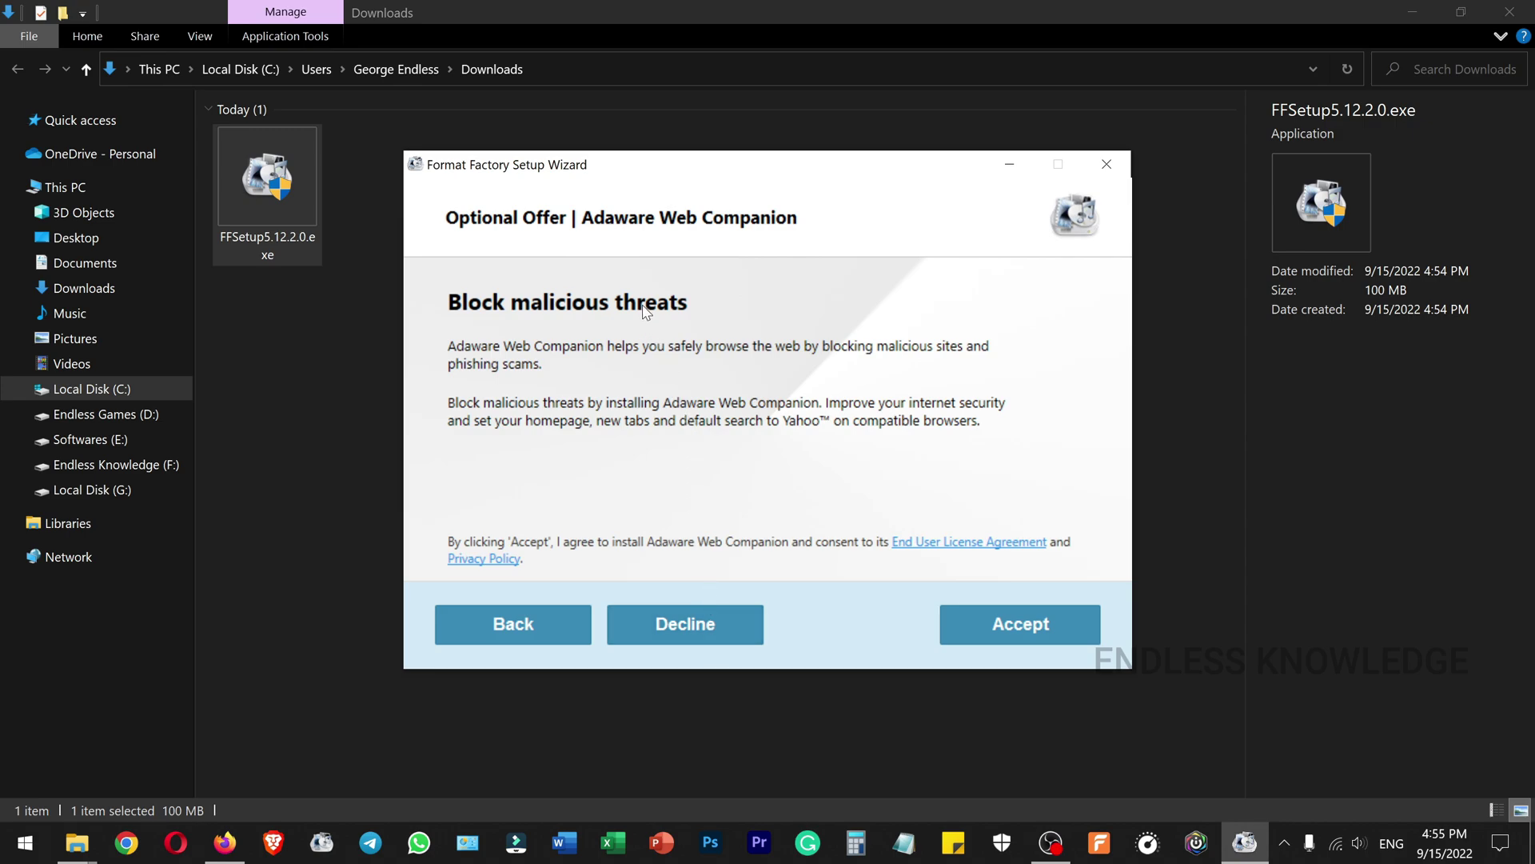
pyautogui.click(704, 624)
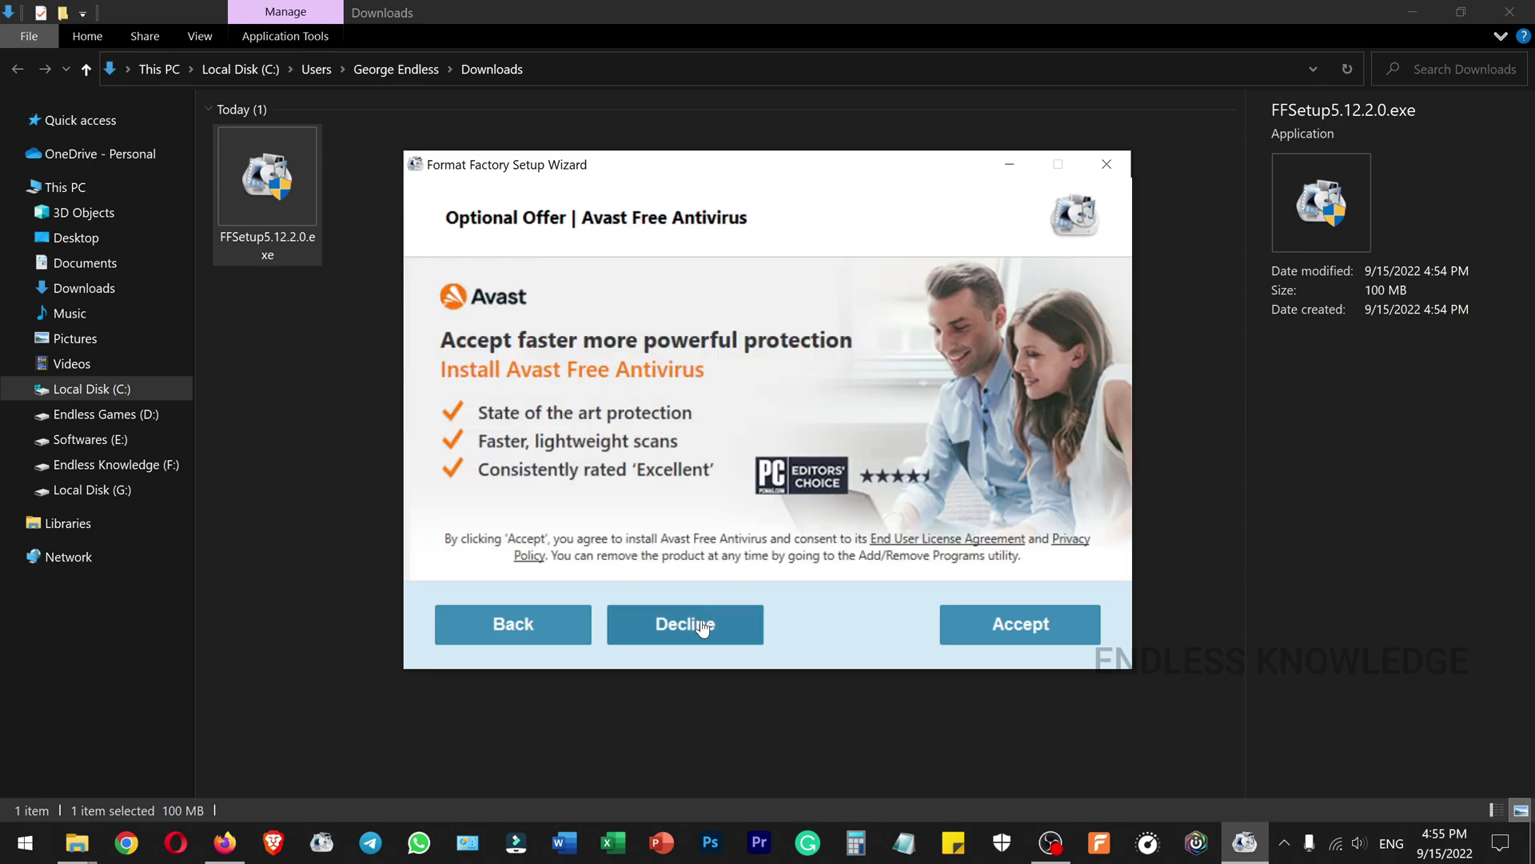
pyautogui.click(718, 627)
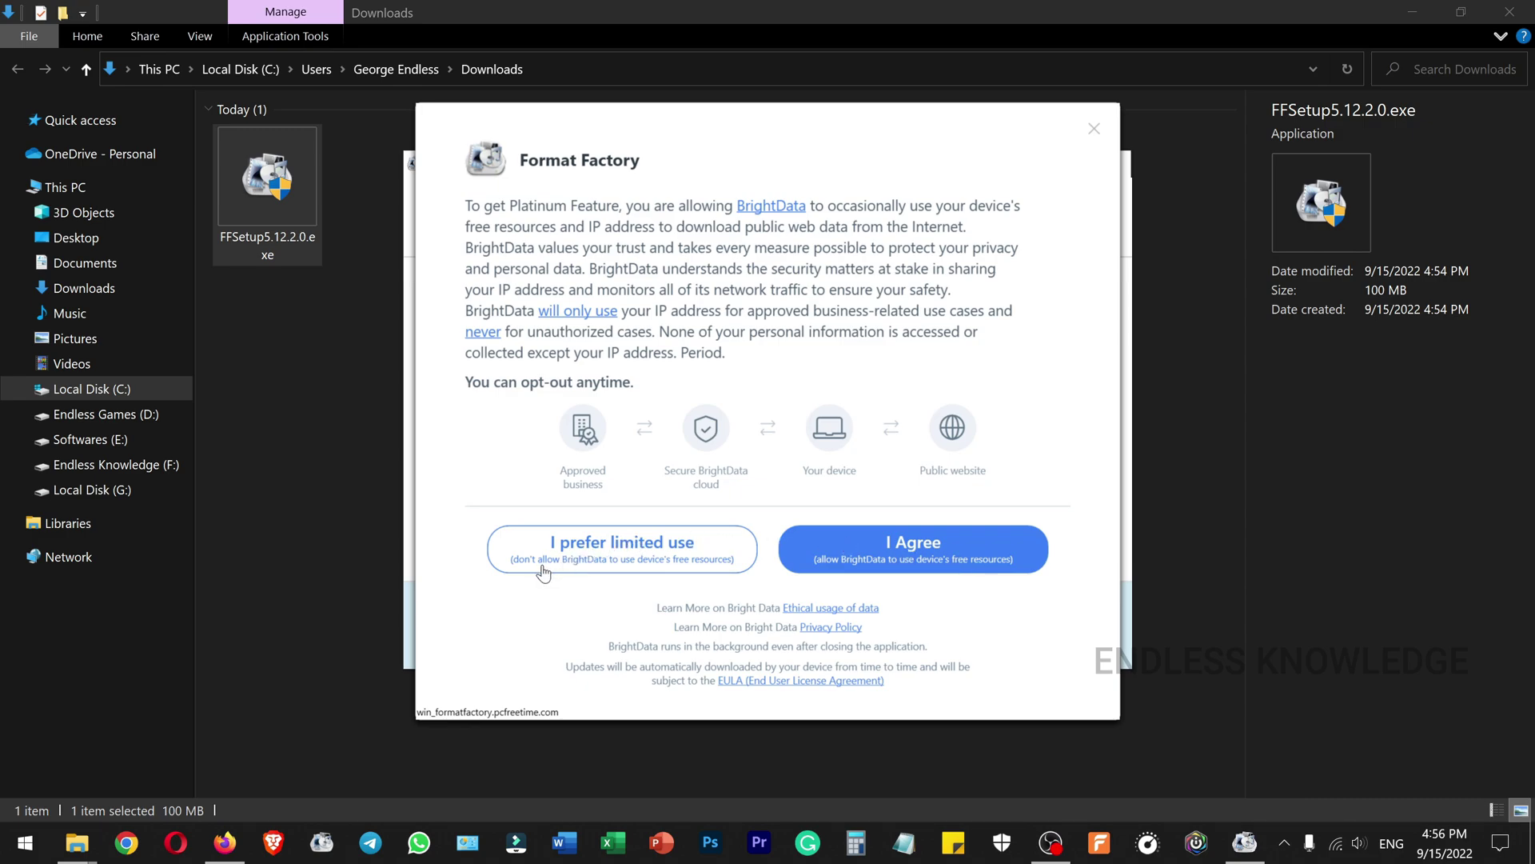
pyautogui.click(599, 551)
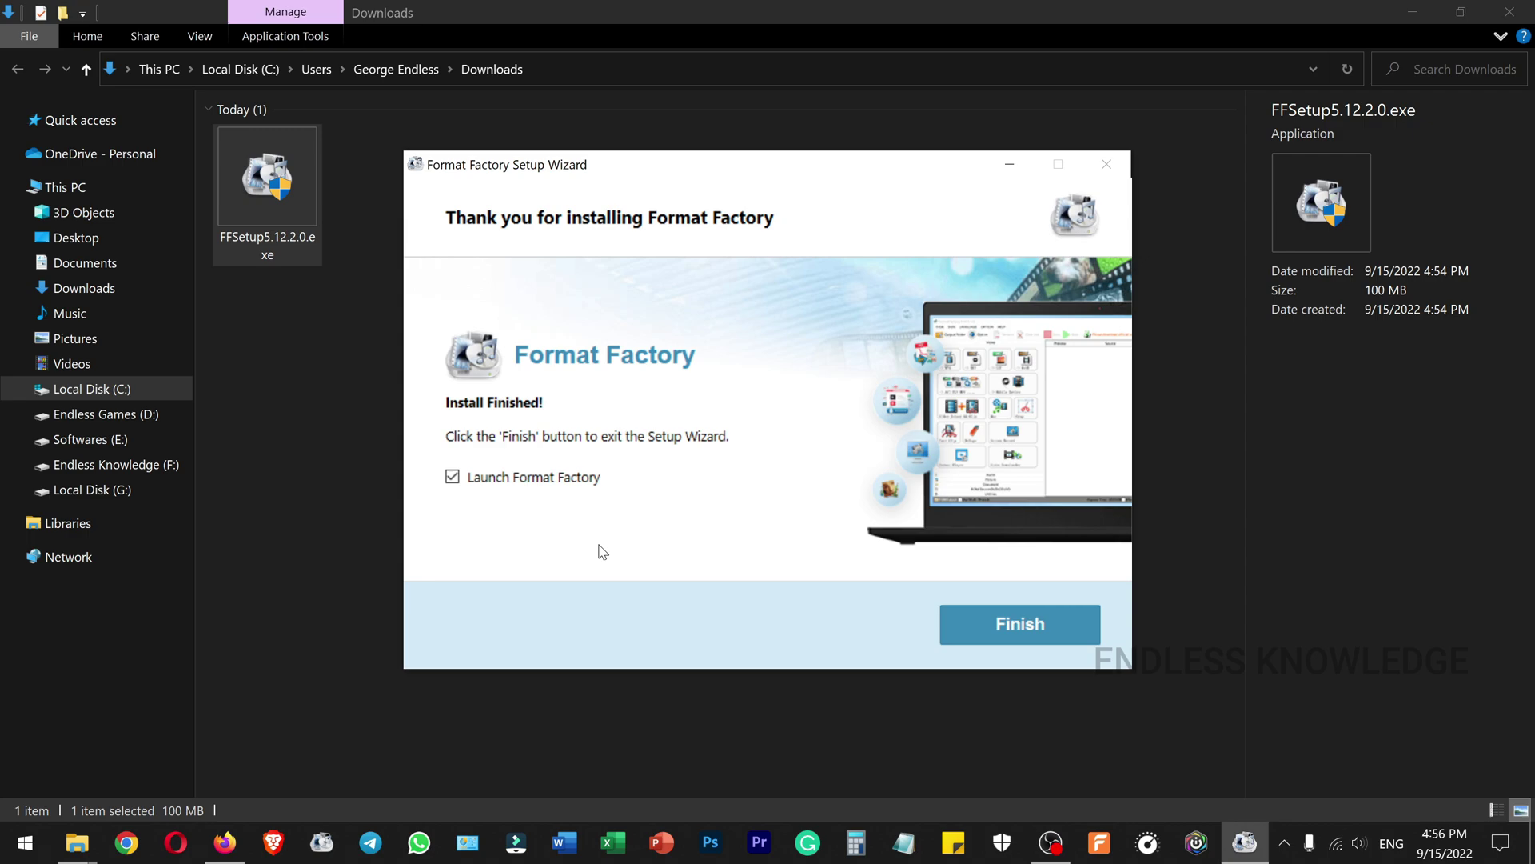
# Step: Launch Format Factory, browse its document tools, close the PDF->Docx converter and switch to File Explorer
pyautogui.click(1046, 622)
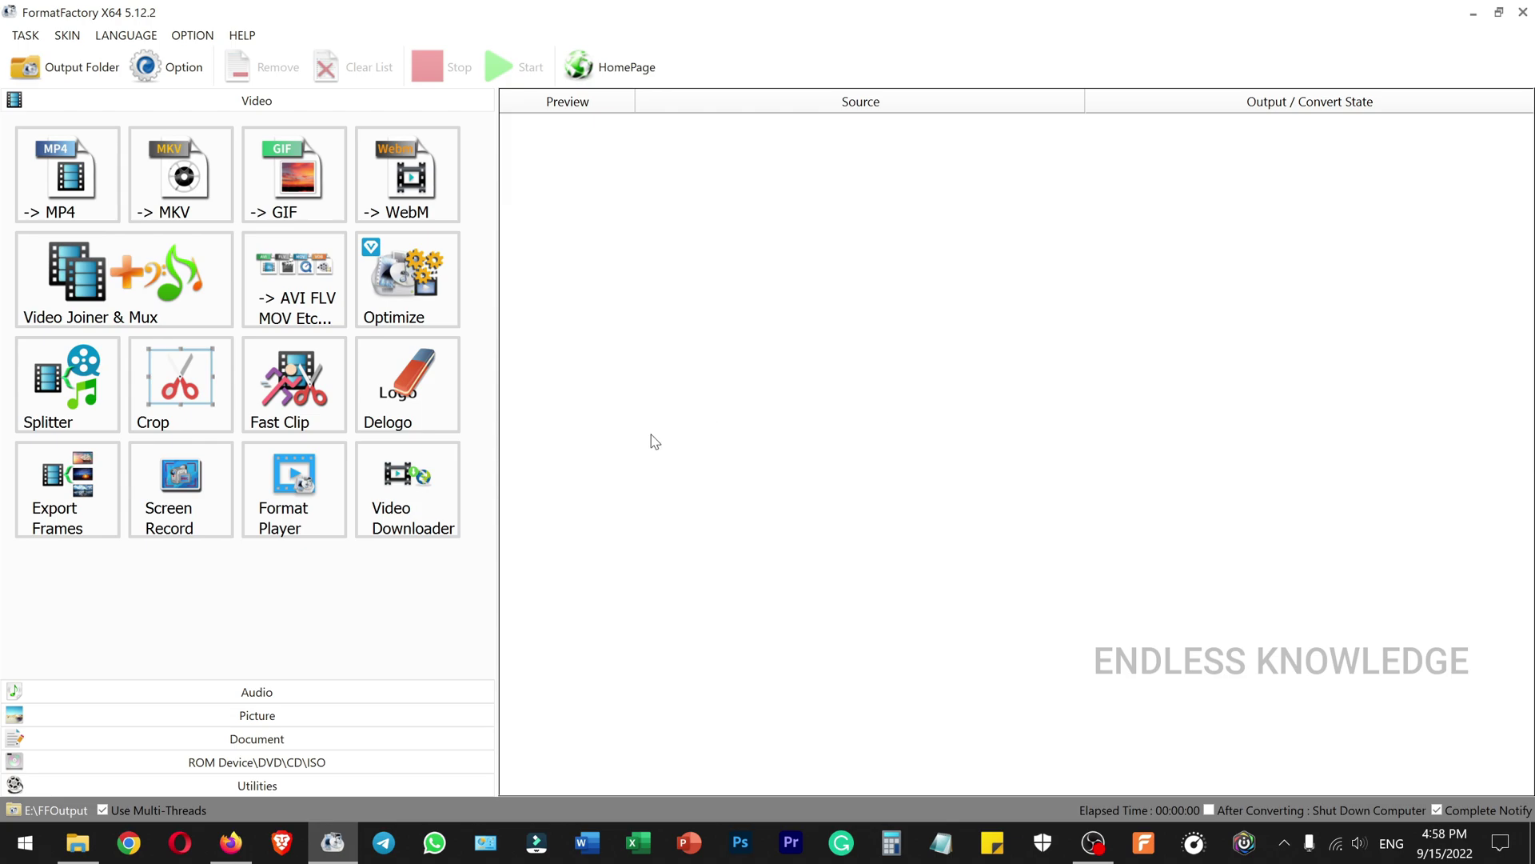
pyautogui.click(322, 739)
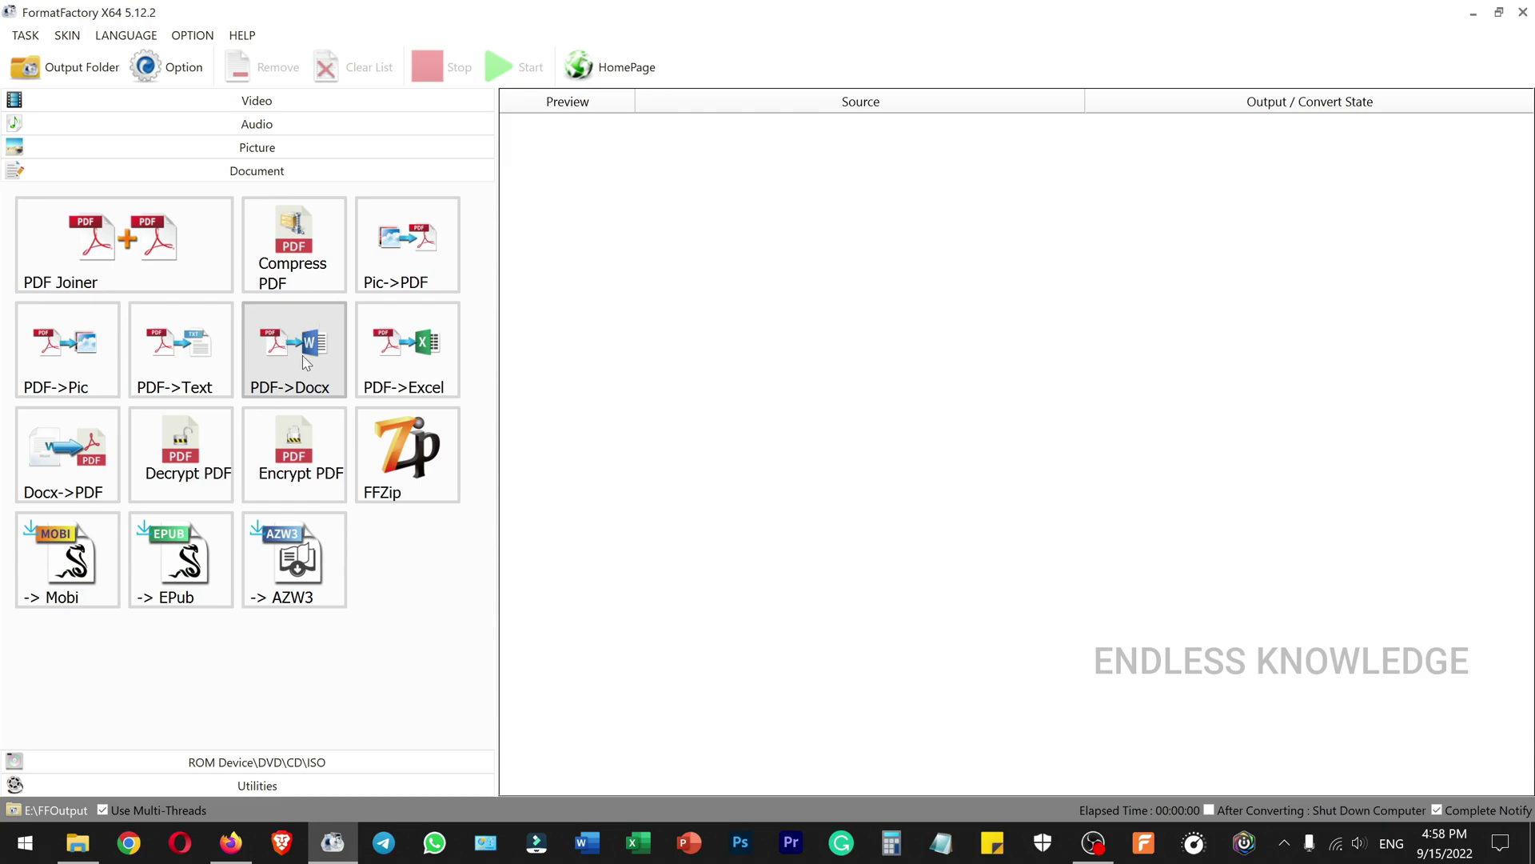
pyautogui.click(314, 360)
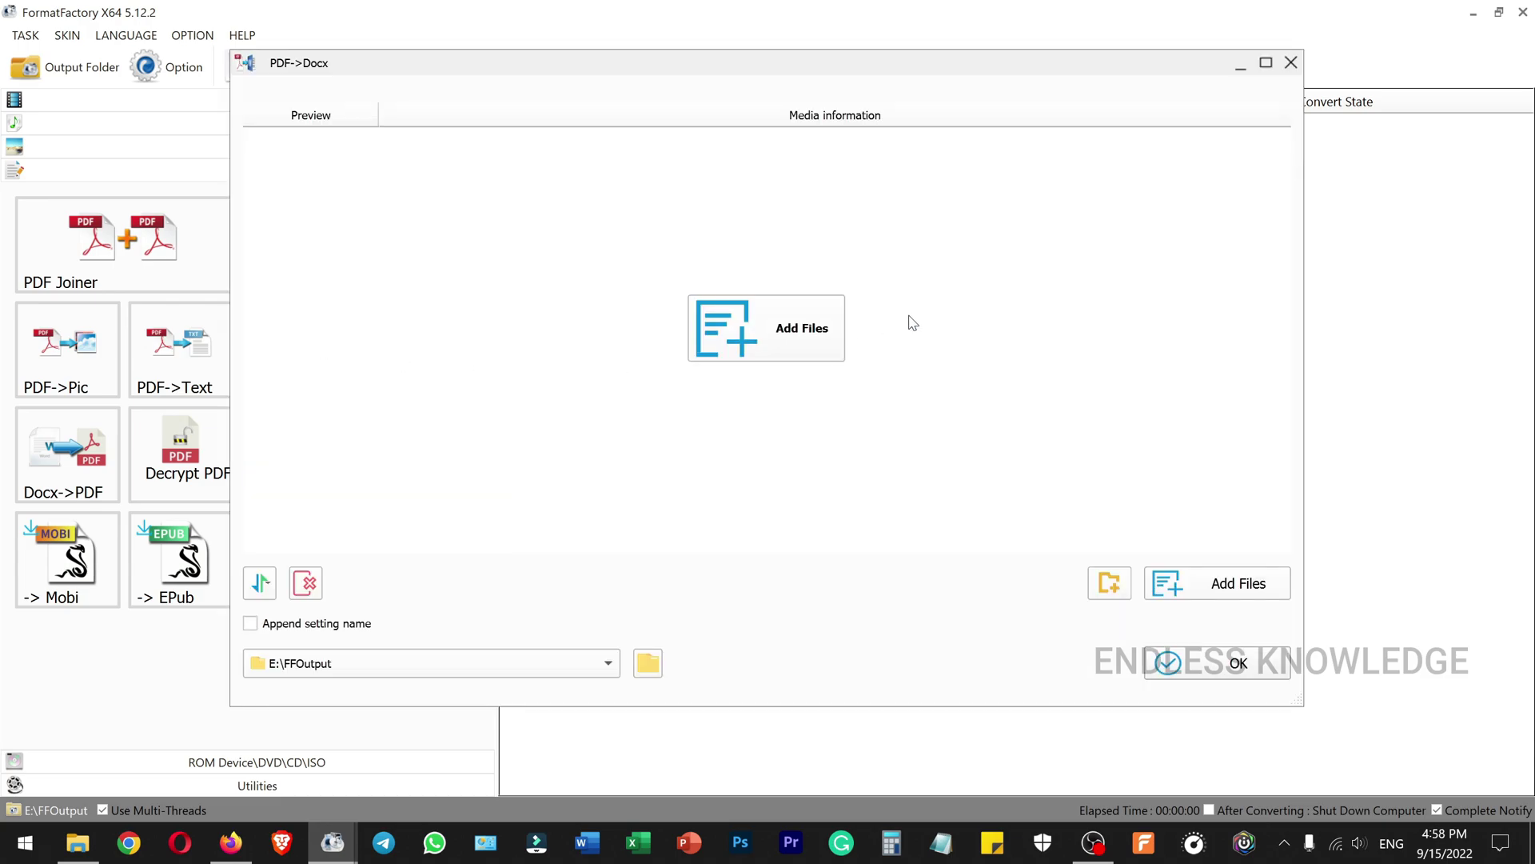
pyautogui.click(1291, 62)
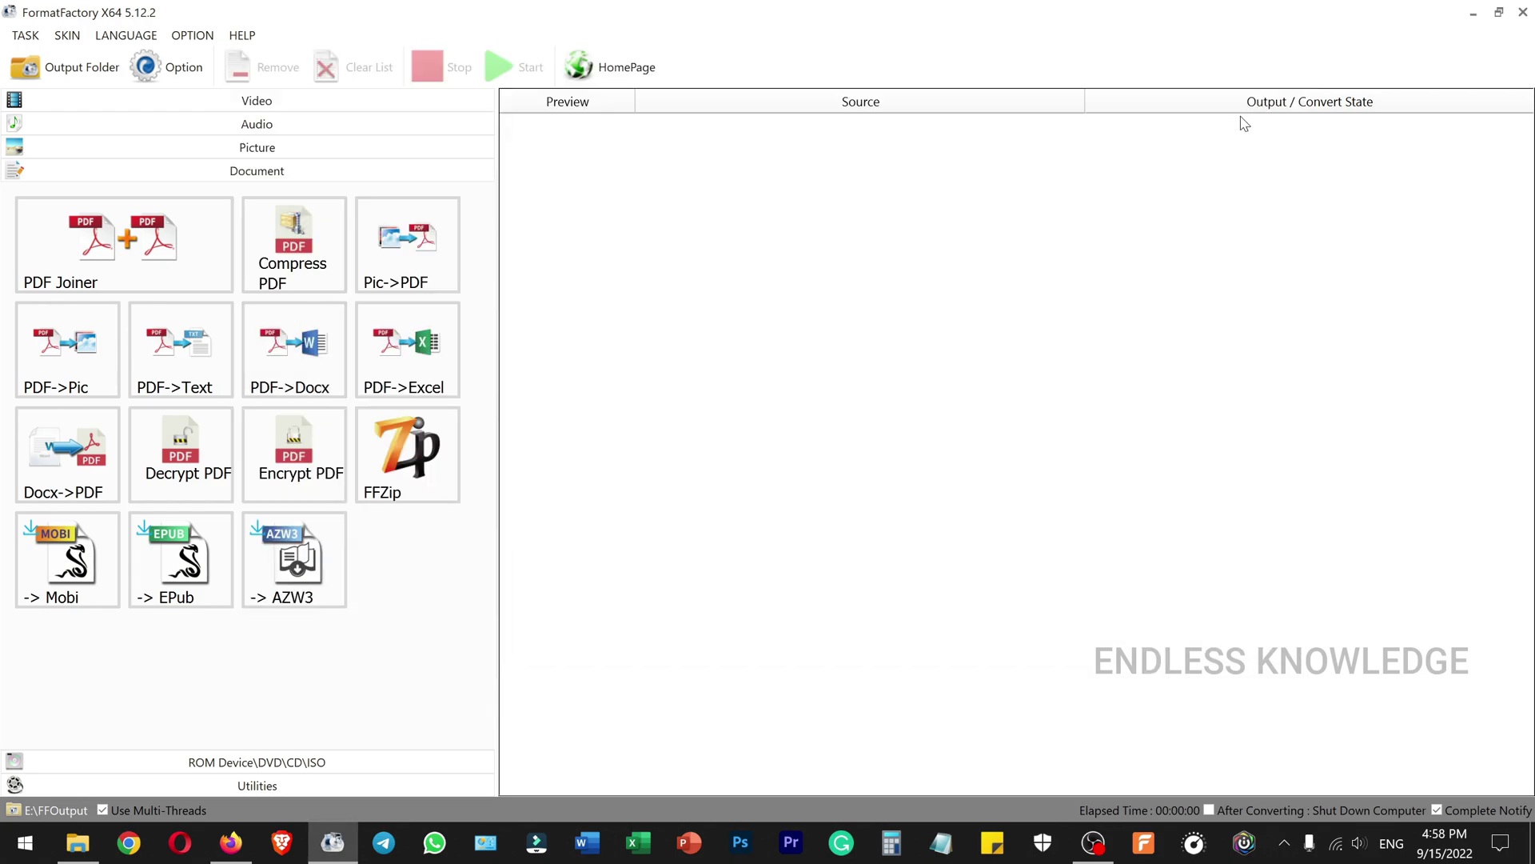
pyautogui.click(77, 842)
# Step: Preview 3000 Pages.pdf on Local Disk (G:) and drag it onto Format Factory
pyautogui.click(115, 464)
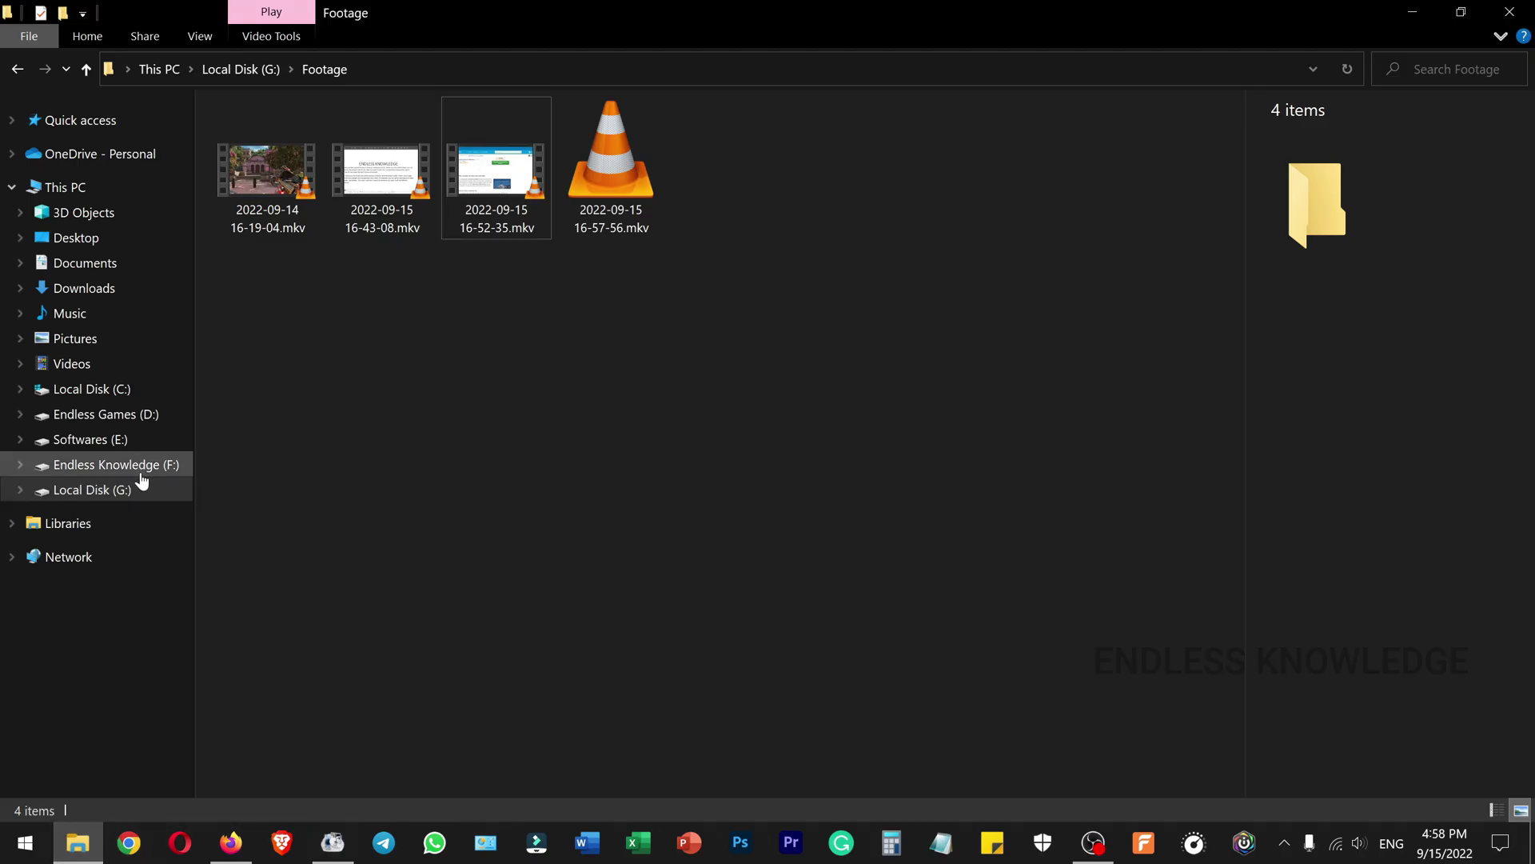
pyautogui.click(93, 489)
pyautogui.click(612, 156)
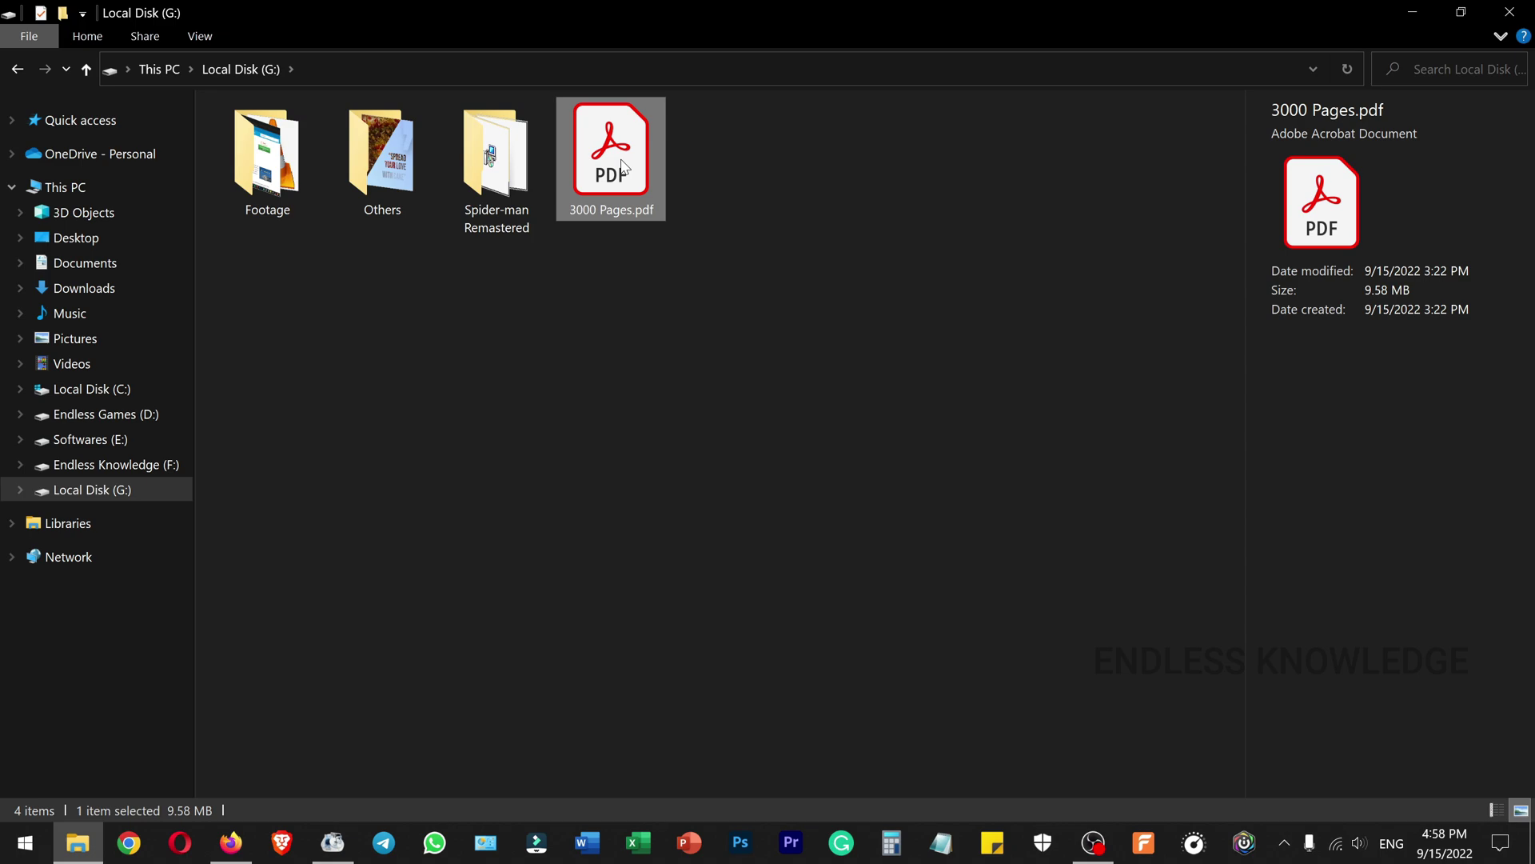
pyautogui.doubleClick(623, 165)
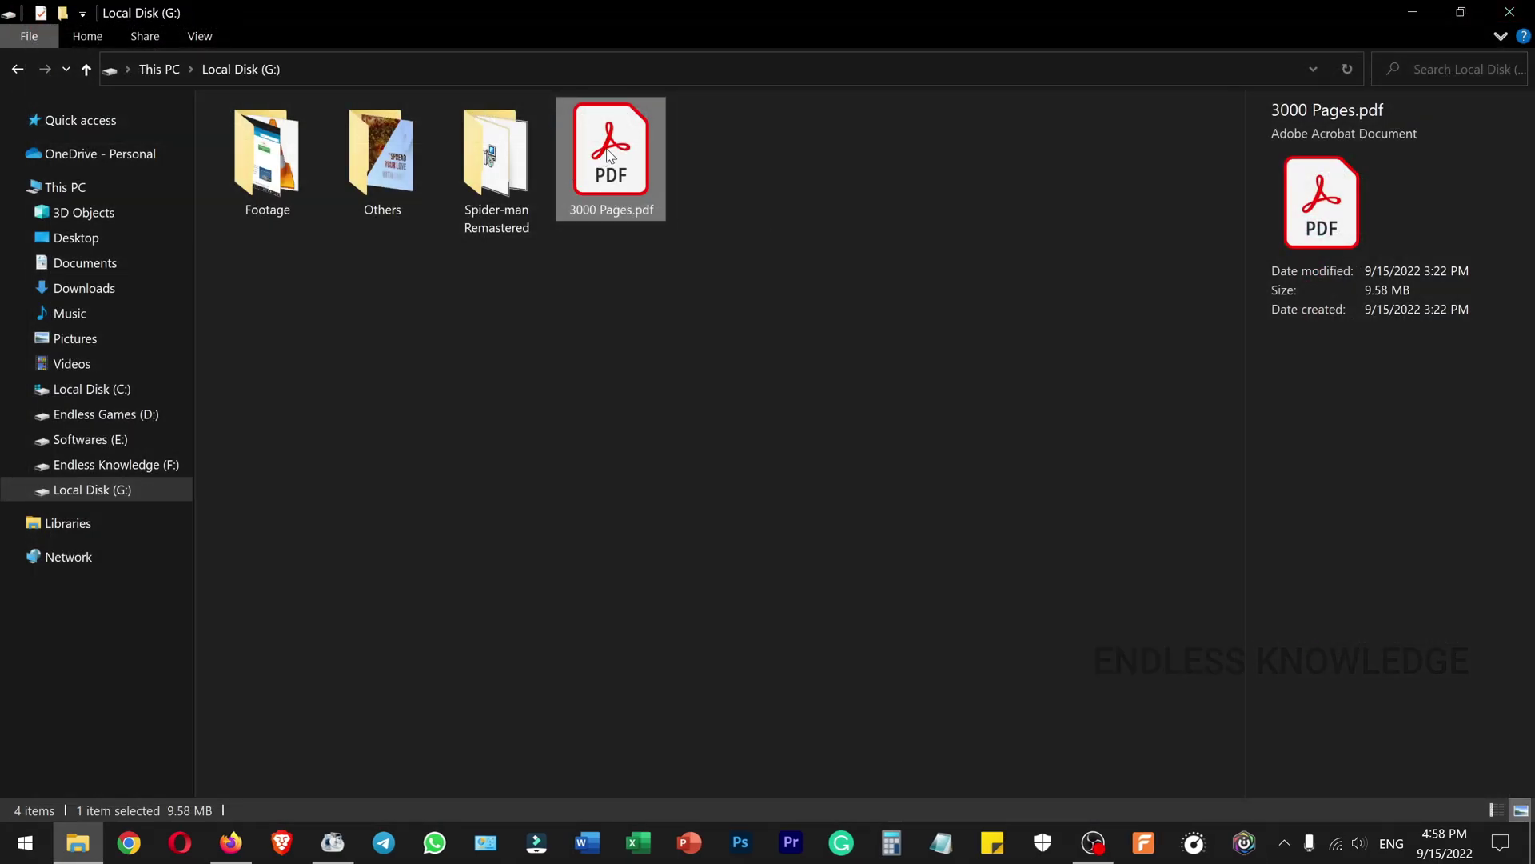
pyautogui.moveTo(610, 171)
pyautogui.mouseDown()
pyautogui.moveTo(346, 818)
pyautogui.moveTo(844, 407)
pyautogui.mouseUp()
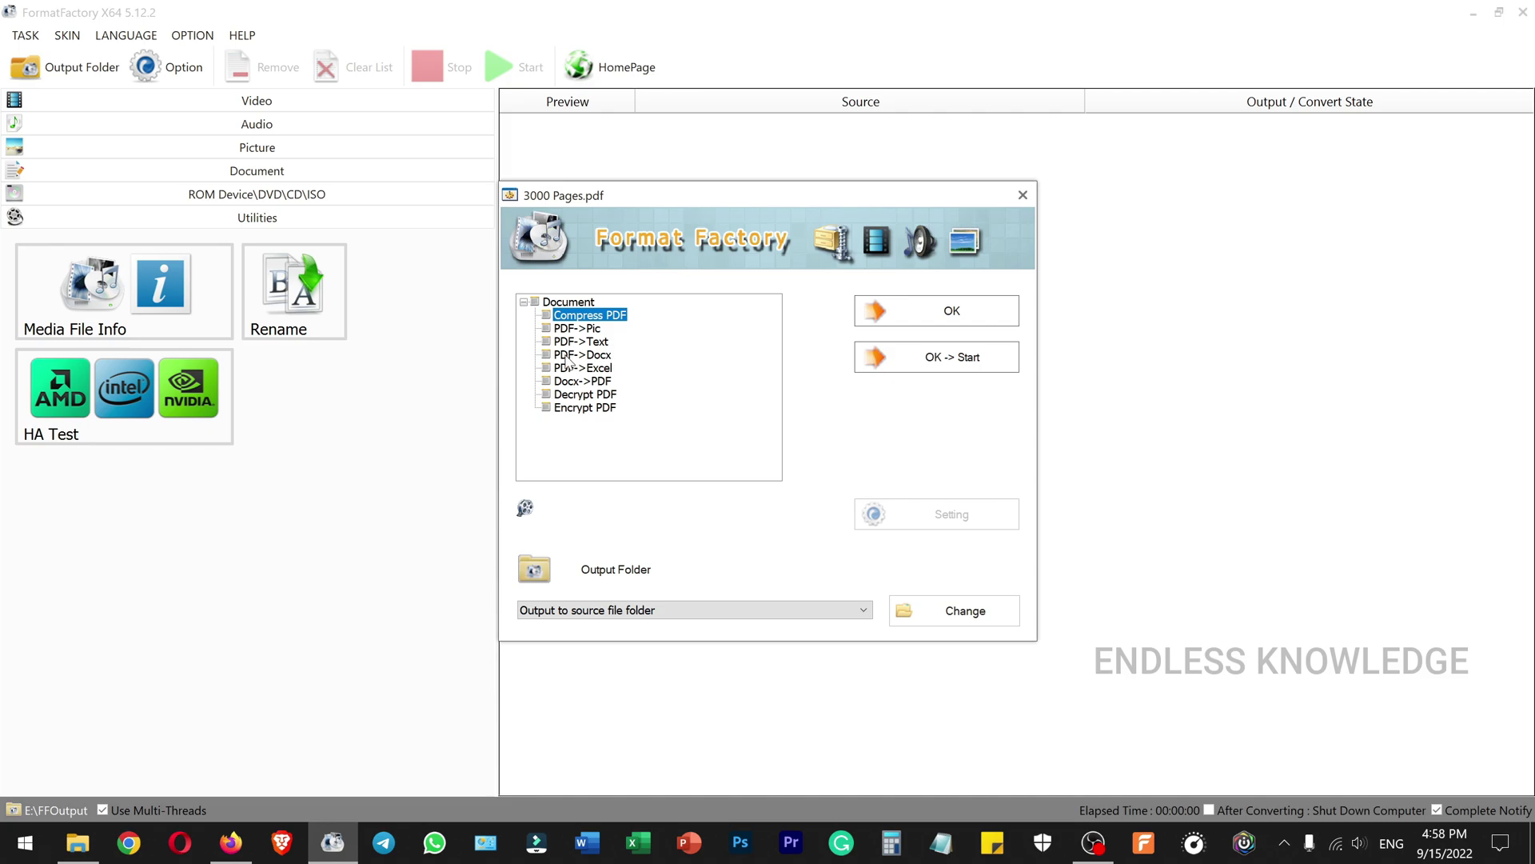
# Step: Choose PDF->Docx for 3000 Pages.pdf and add it to the conversion list
pyautogui.click(591, 355)
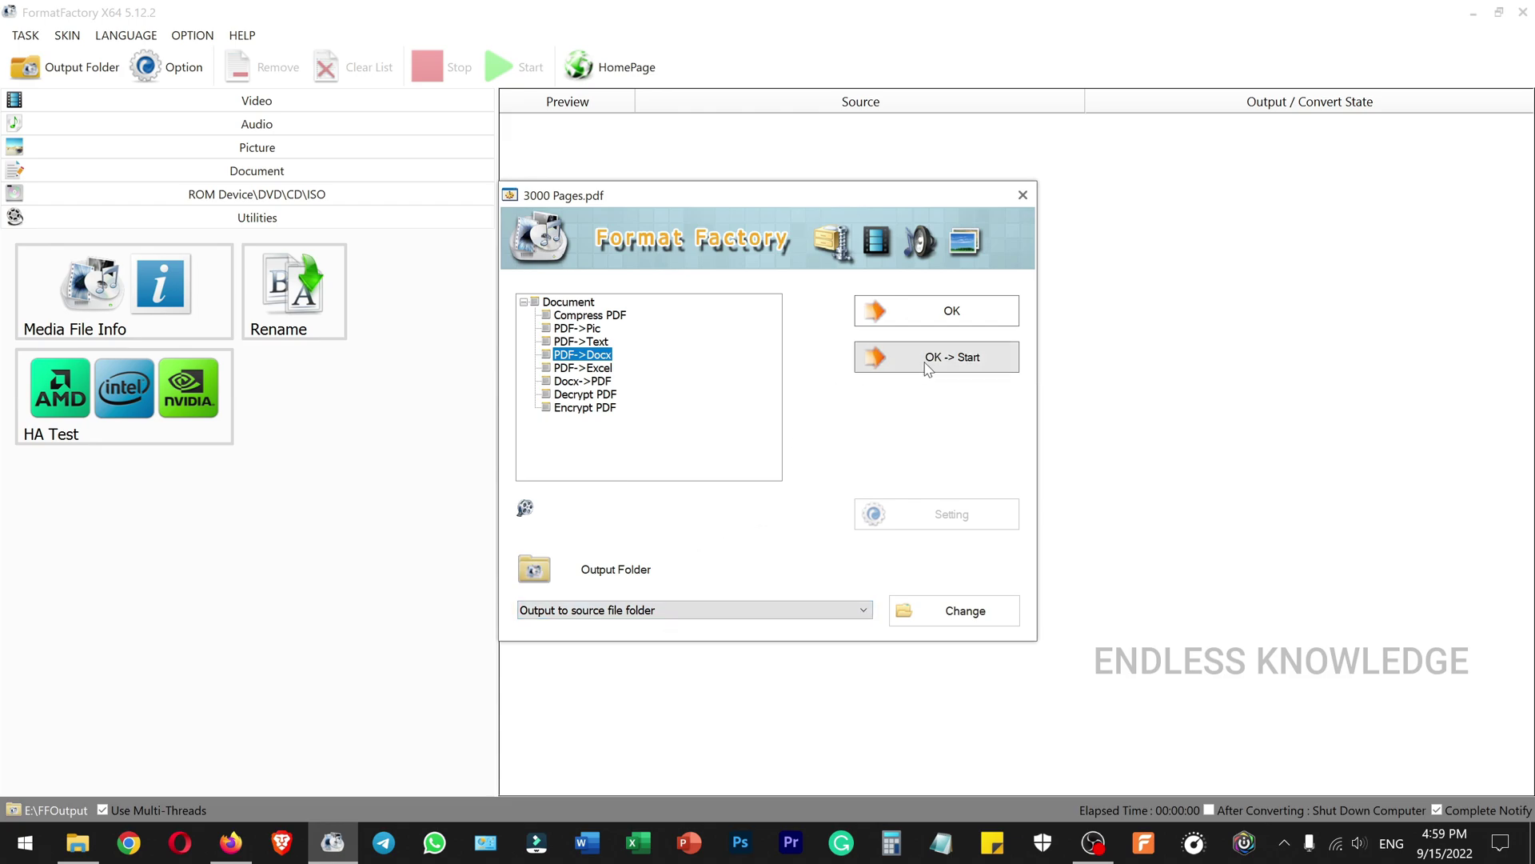
pyautogui.click(931, 321)
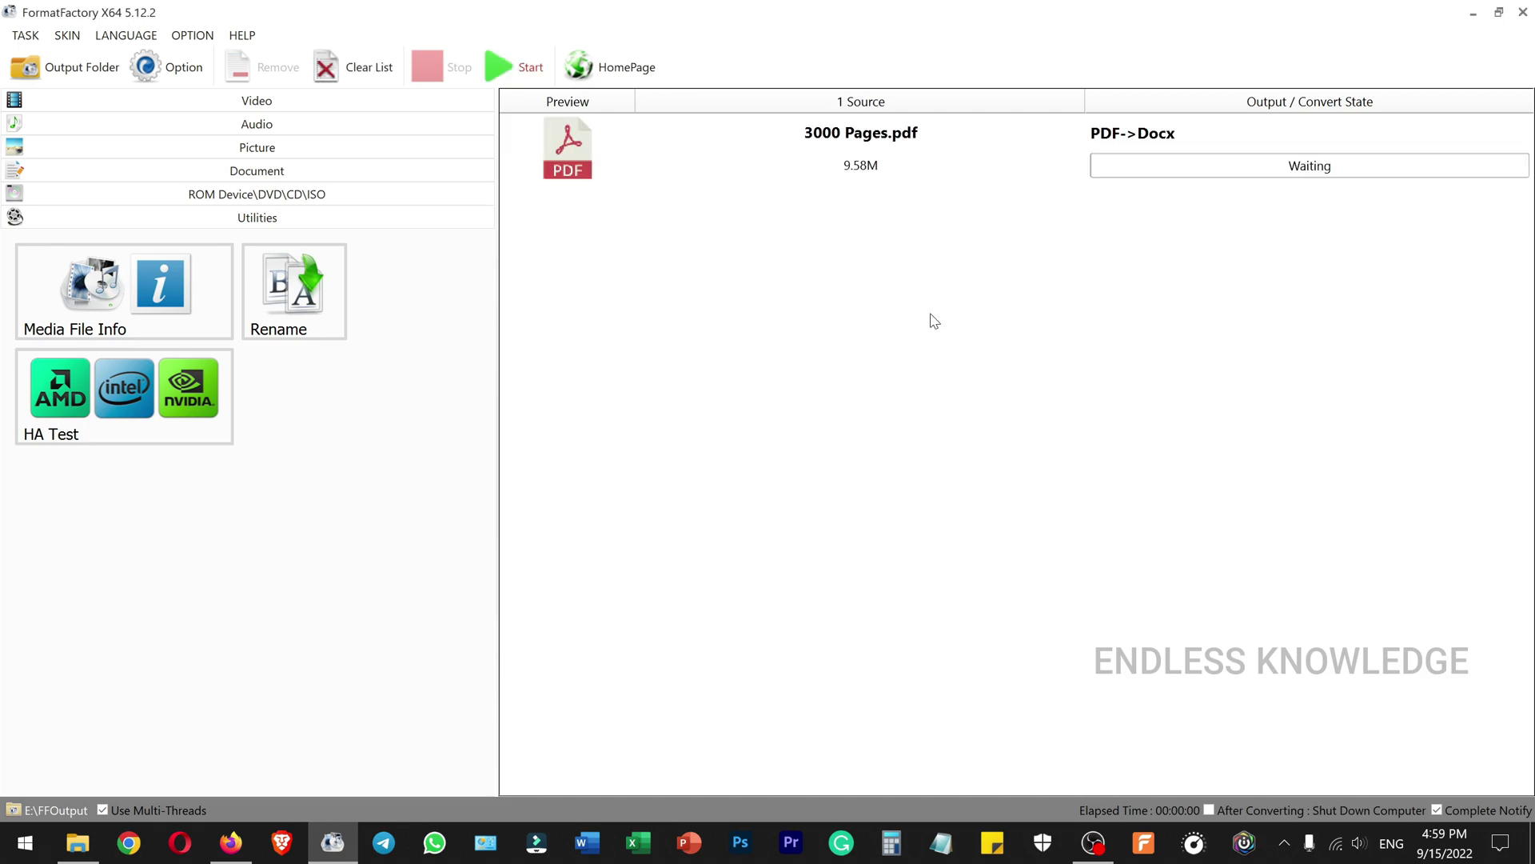
# Step: Start the queued conversion and let 3000 Pages.pdf complete as a 783K Docx
pyautogui.click(532, 72)
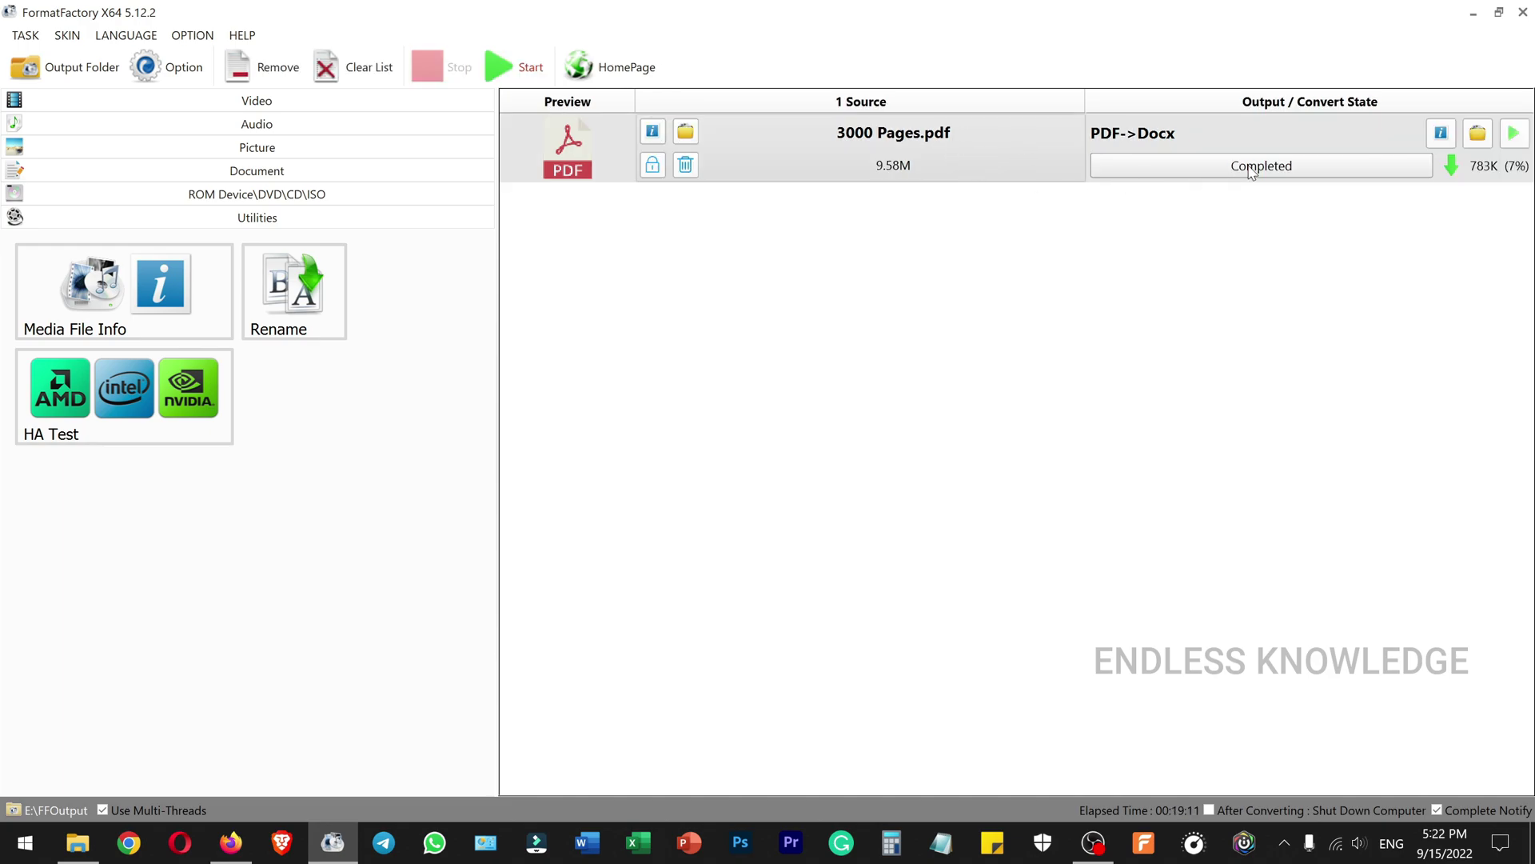
# Step: Open 3000 Pages.docx from the output folder in Word and check its word count
pyautogui.click(1478, 136)
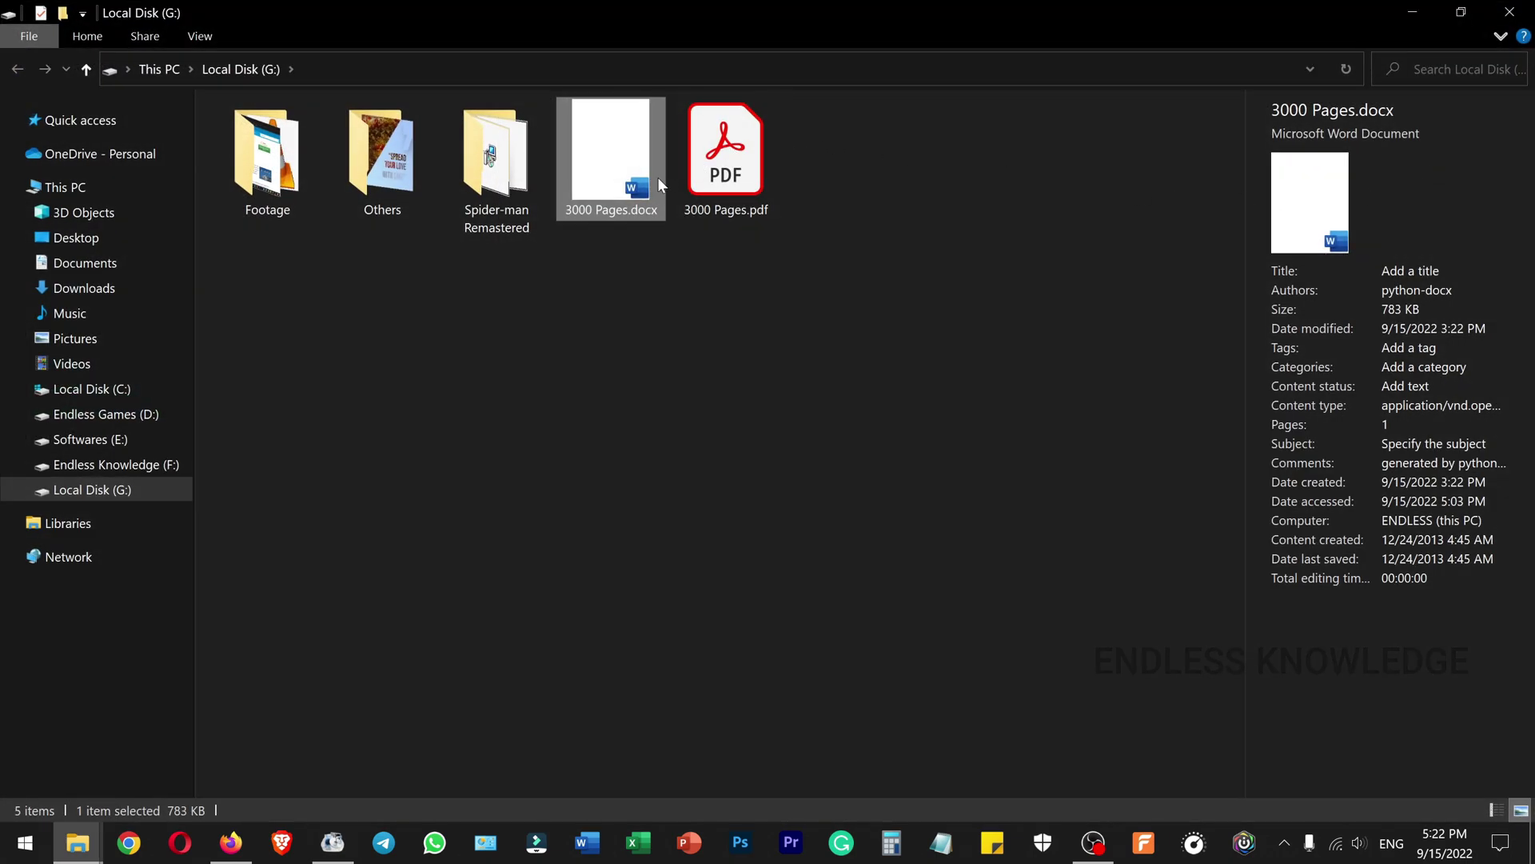
pyautogui.doubleClick(607, 138)
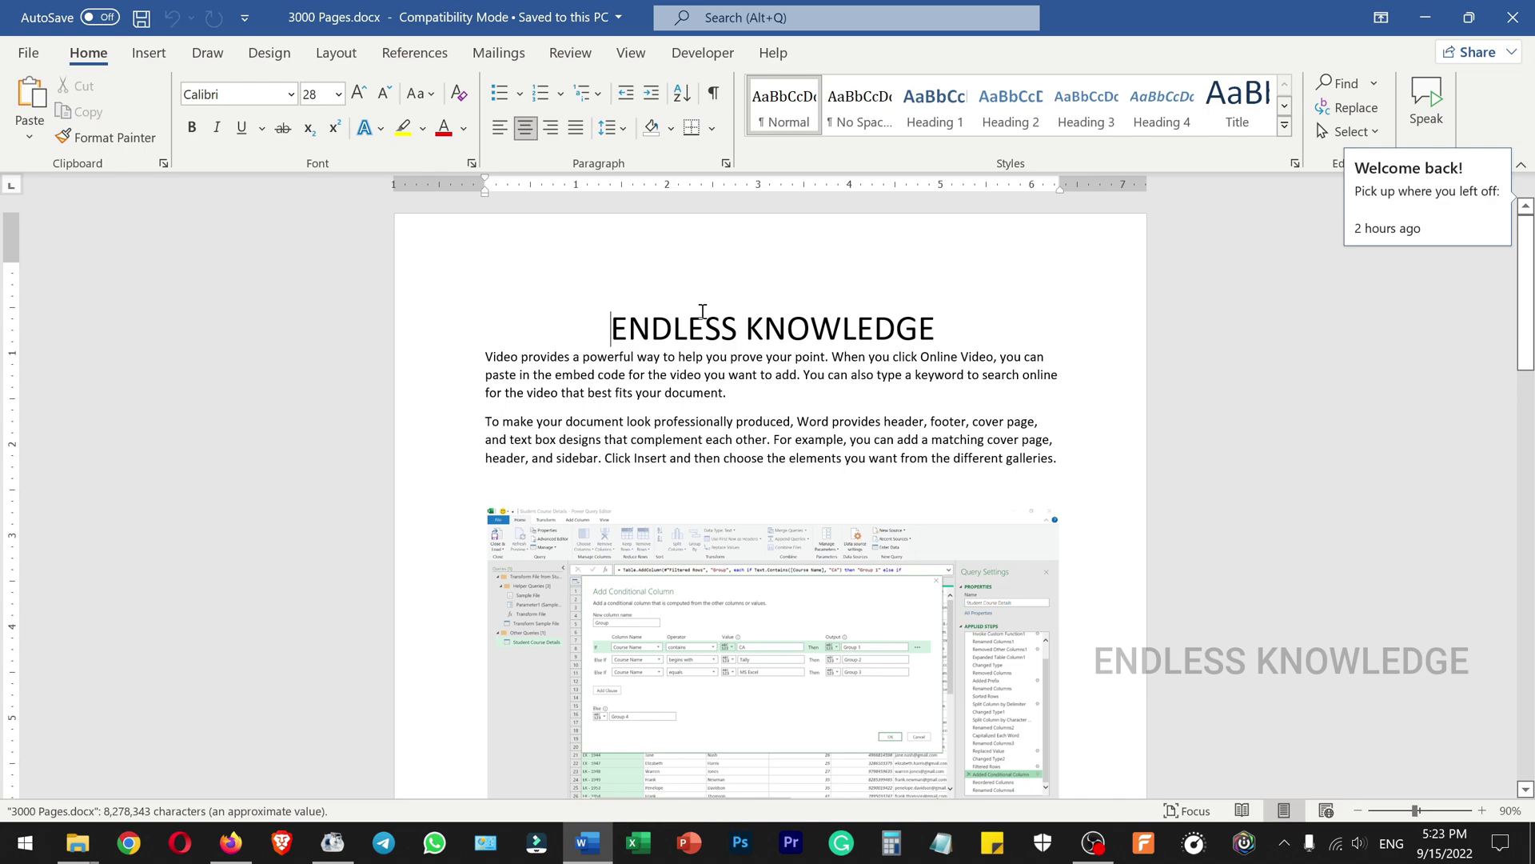
pyautogui.scroll(-5, 696, 456)
pyautogui.scroll(-5, 695, 456)
pyautogui.scroll(-1, 693, 460)
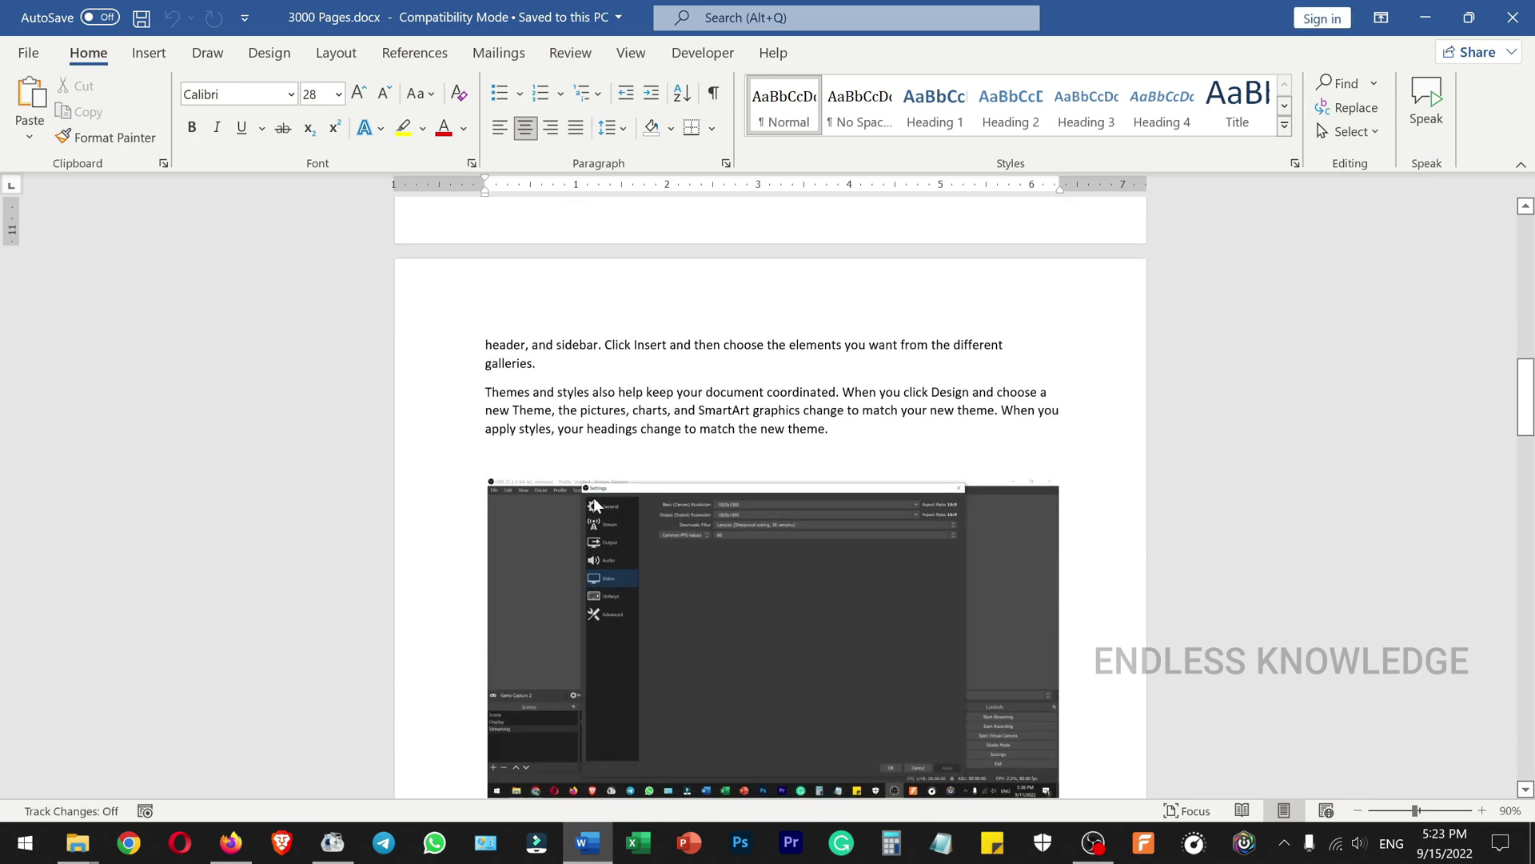
pyautogui.scroll(-3, 596, 506)
pyautogui.click(126, 811)
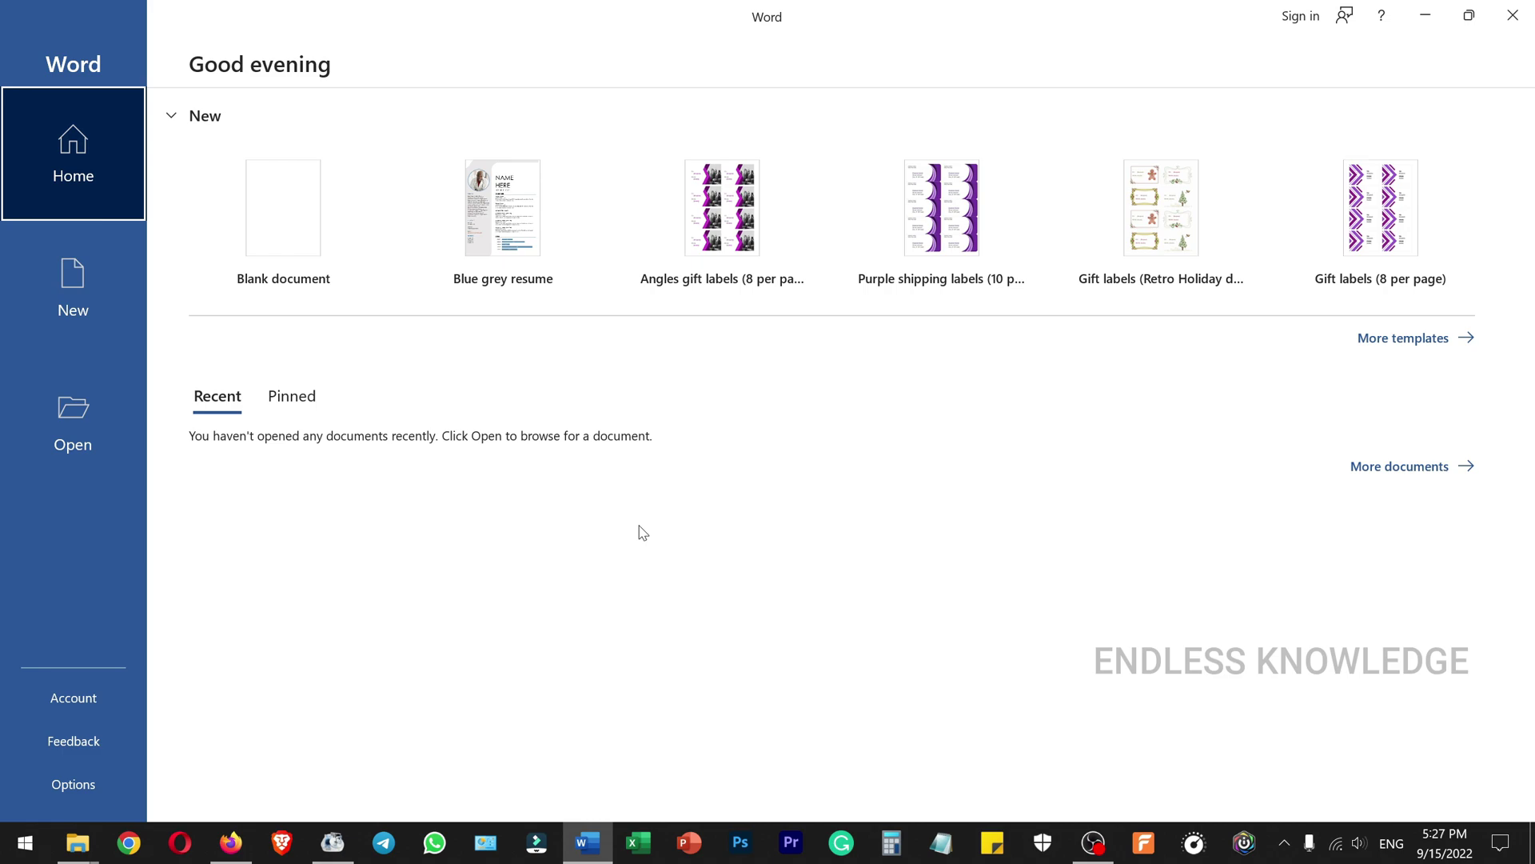
# Step: Browse from Word's start screen to Local Disk (G:) and open 3000 Pages.pdf directly
pyautogui.click(96, 396)
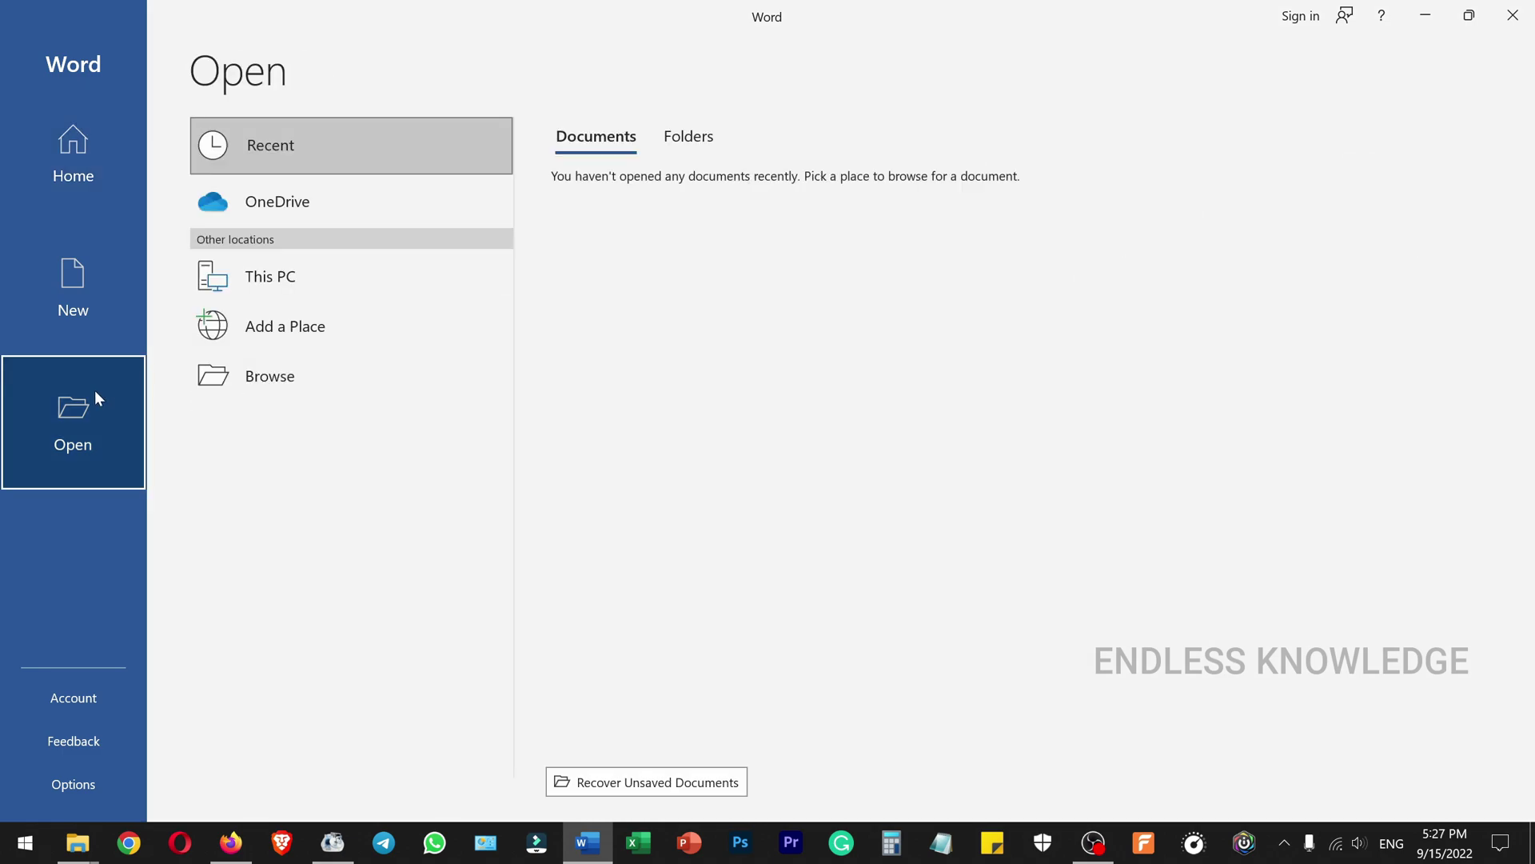
pyautogui.click(300, 375)
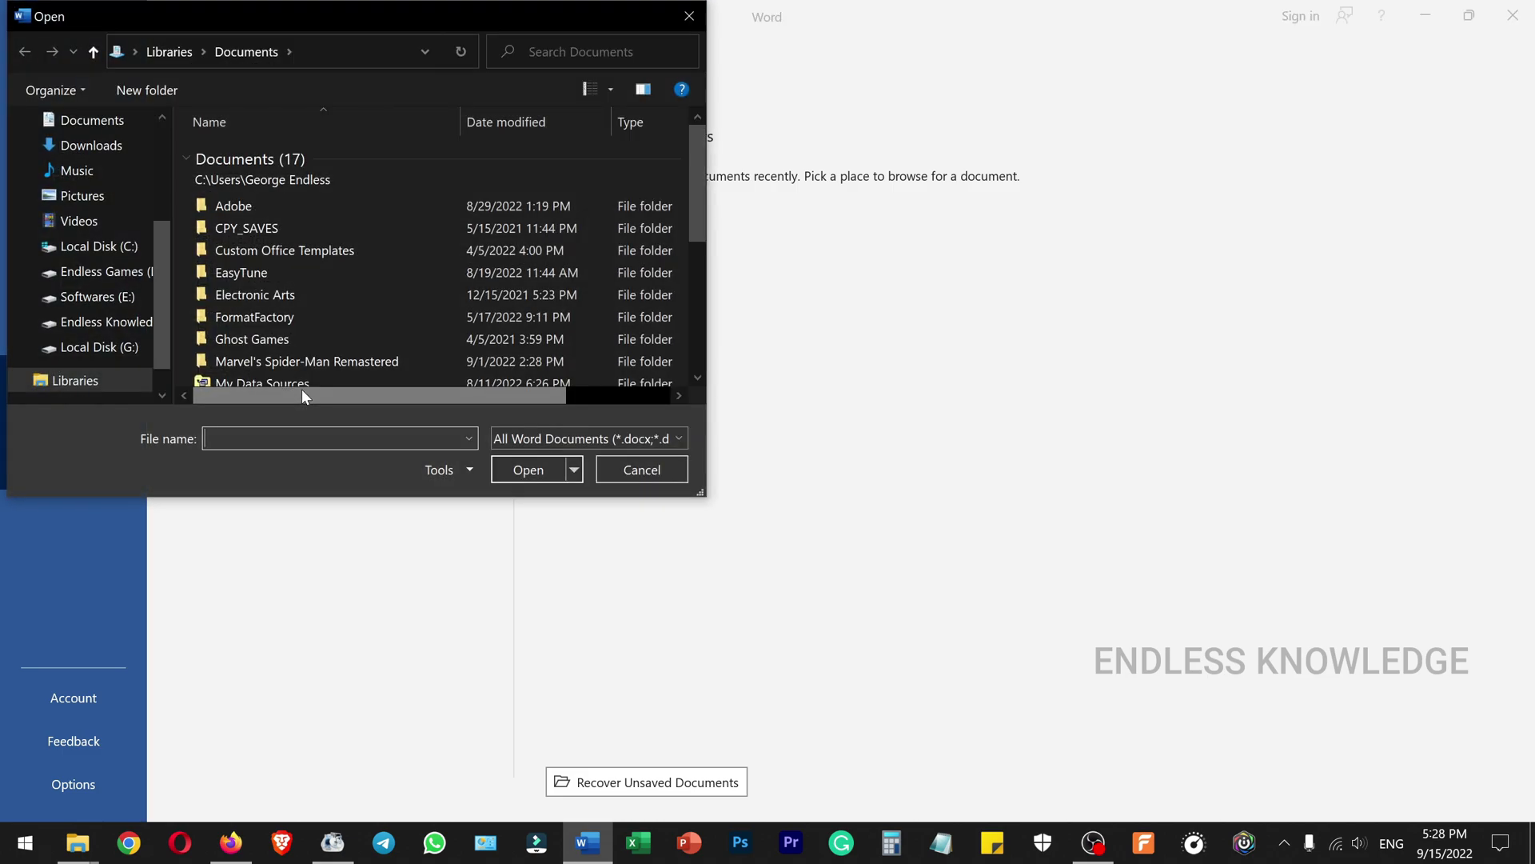
pyautogui.click(108, 321)
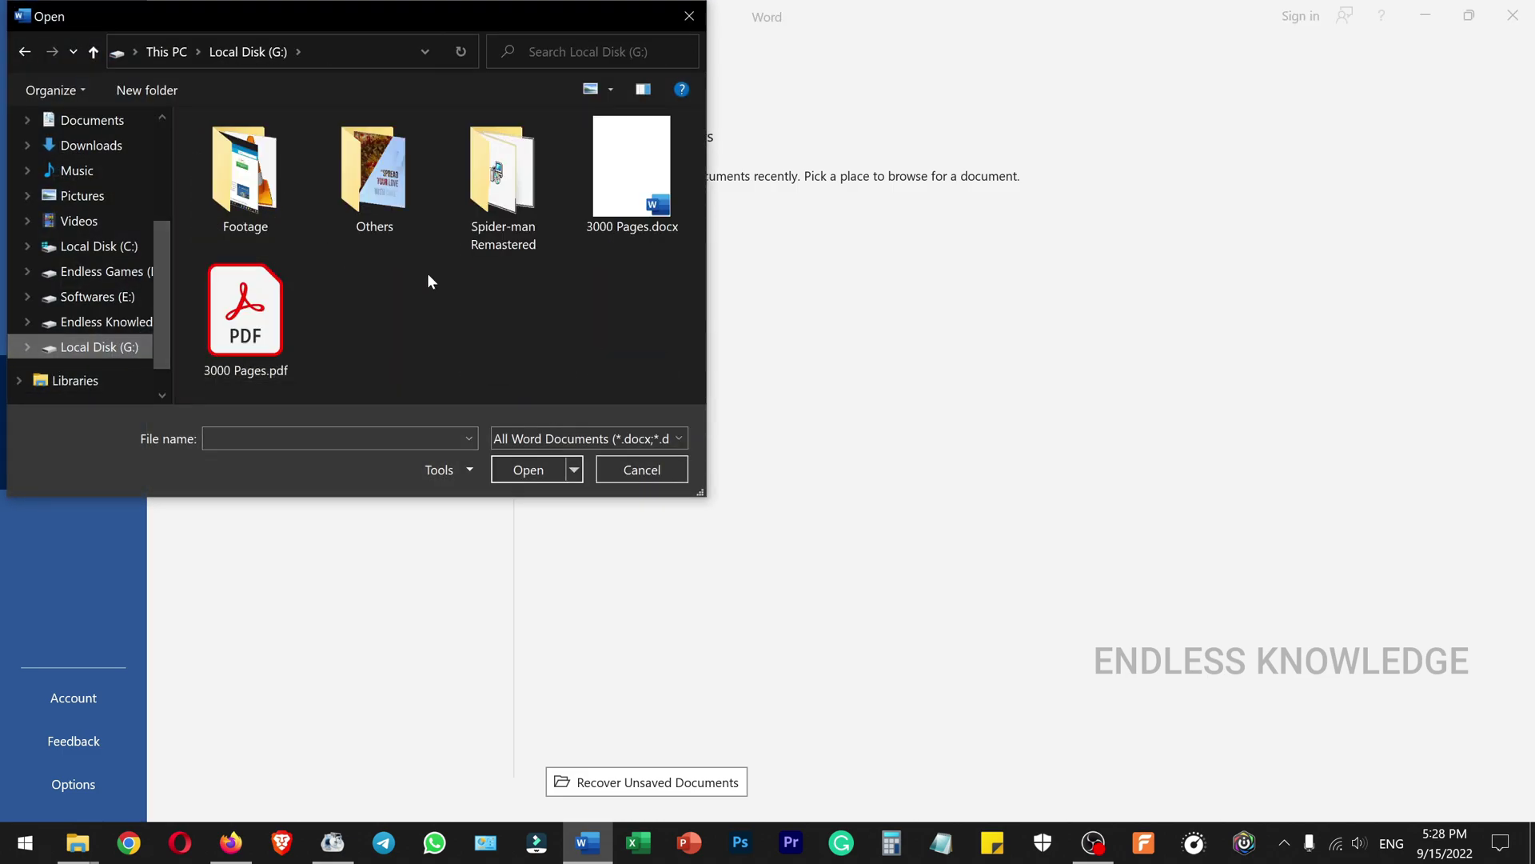
pyautogui.click(244, 318)
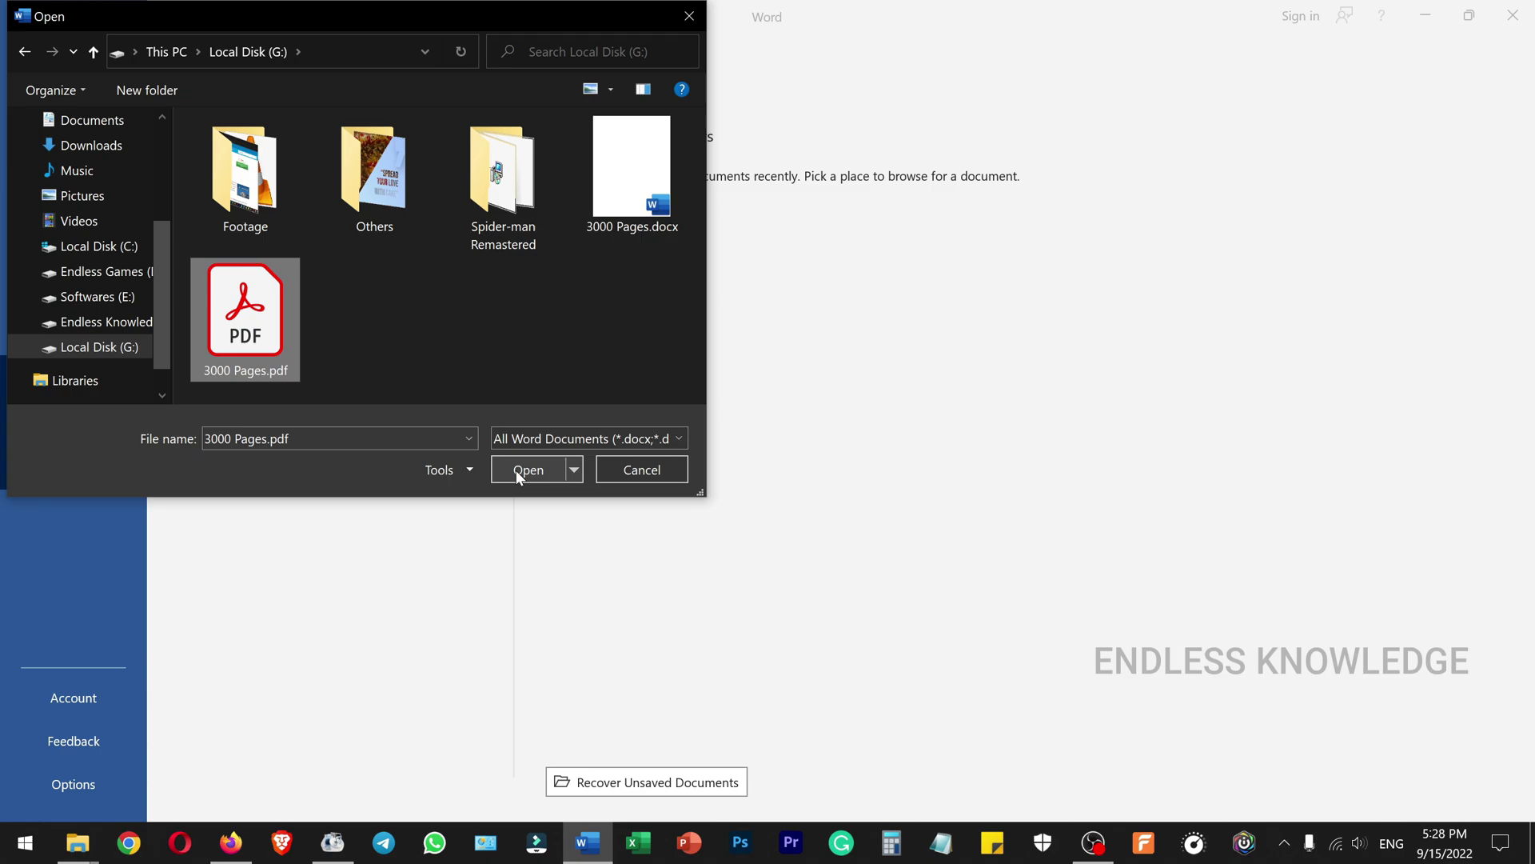
pyautogui.click(516, 471)
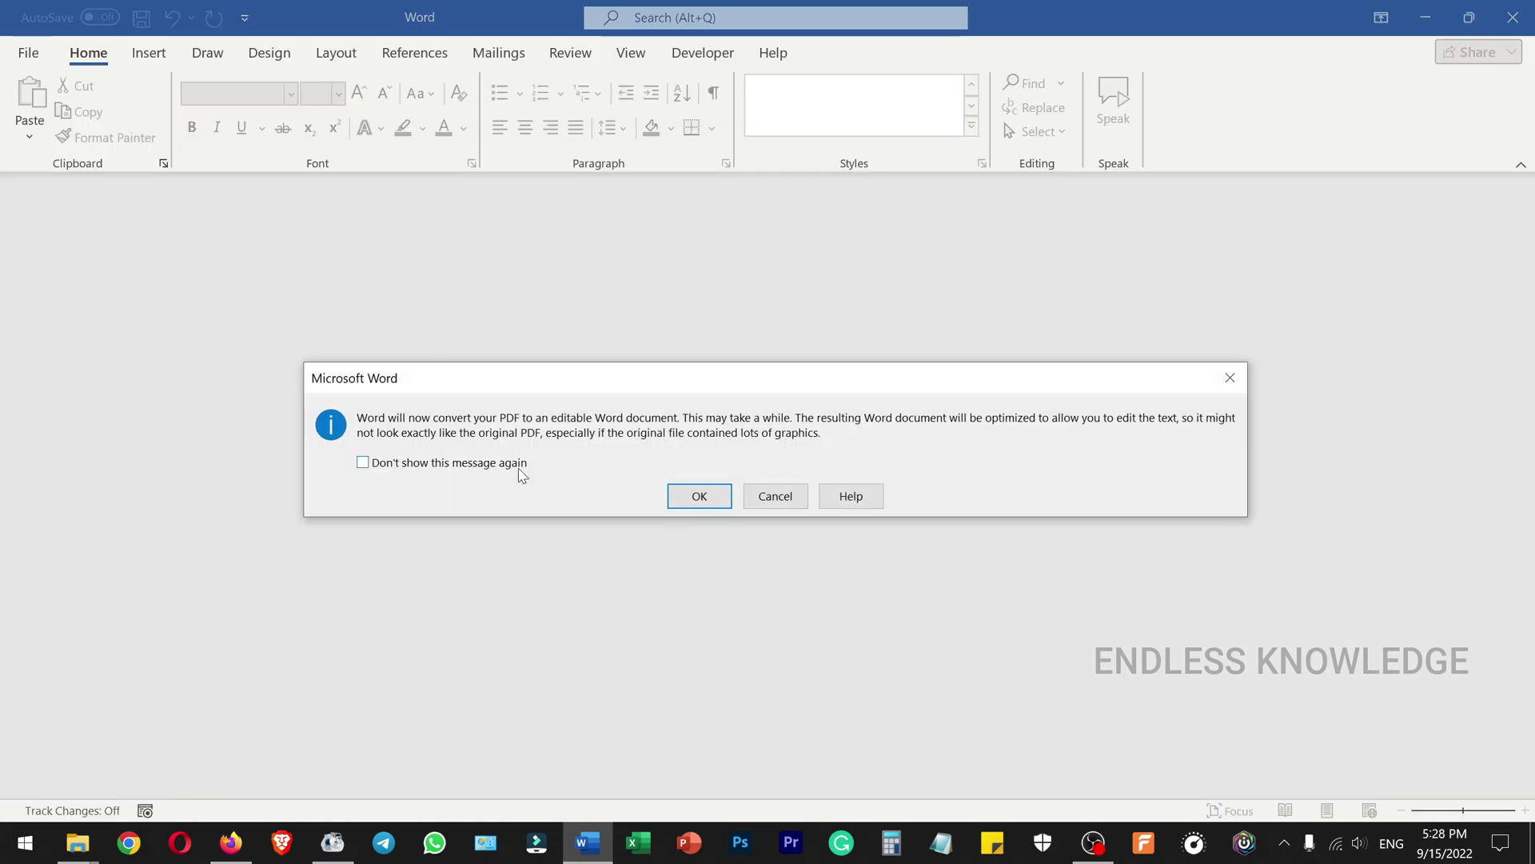